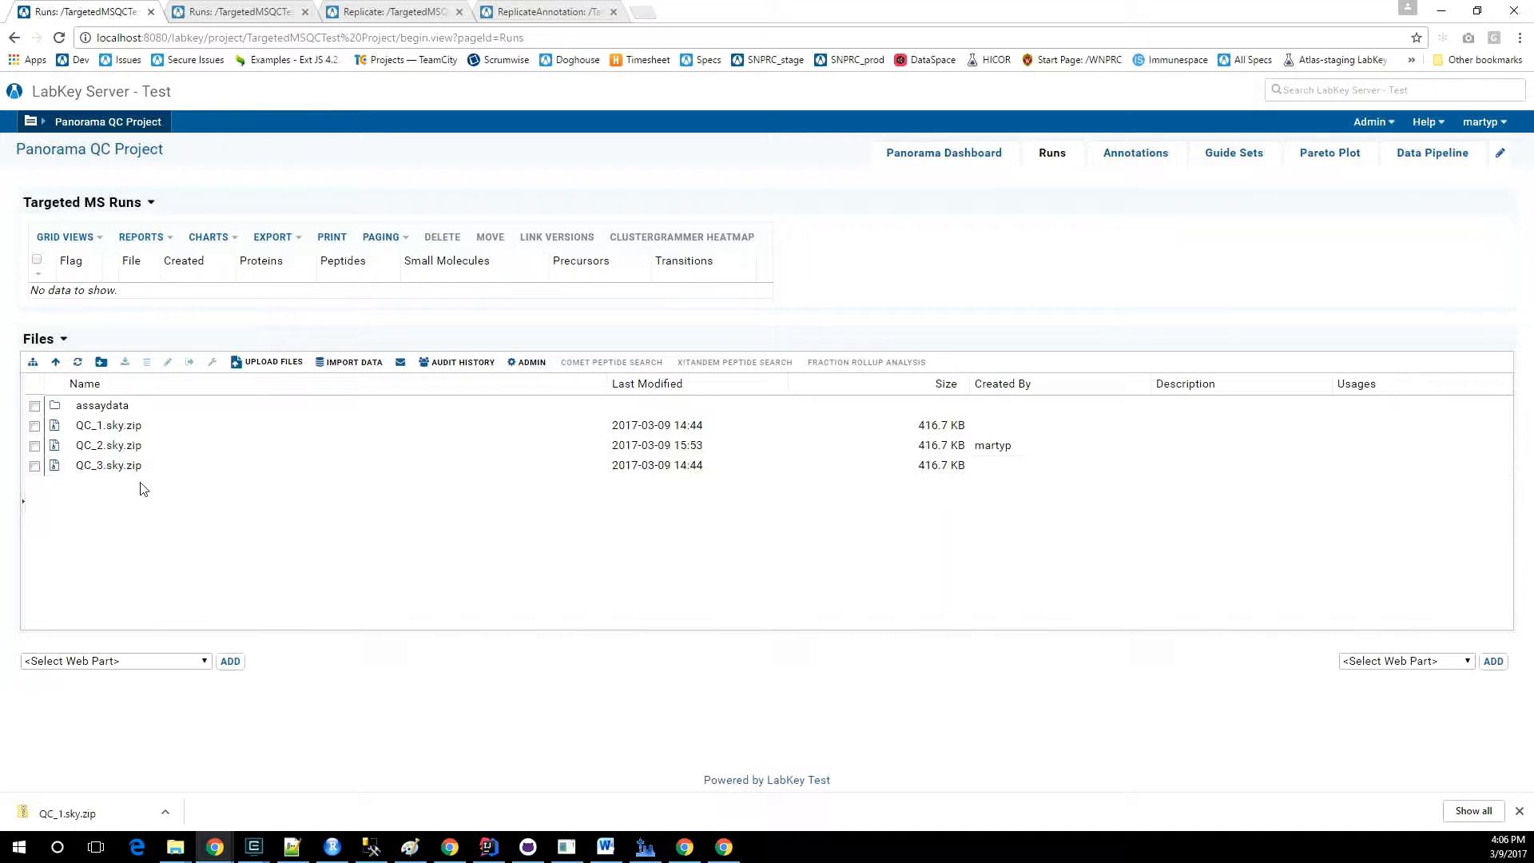
Import QC_1.sky.zip from the project files using Import Skyline Results.
{"action": "left_click", "coordinate": [35, 427]}
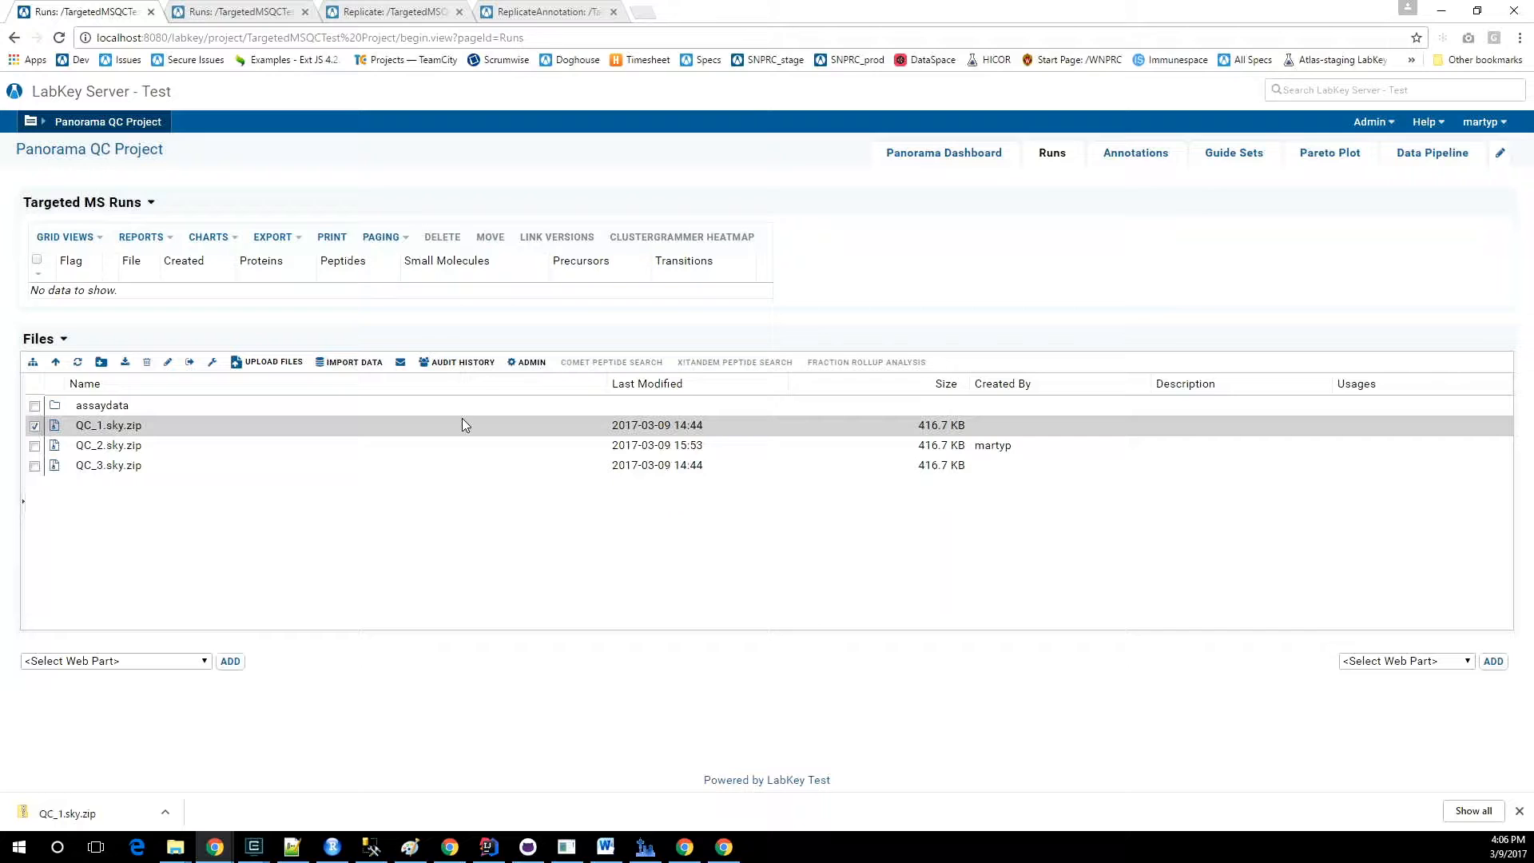
{"action": "left_click", "coordinate": [354, 362]}
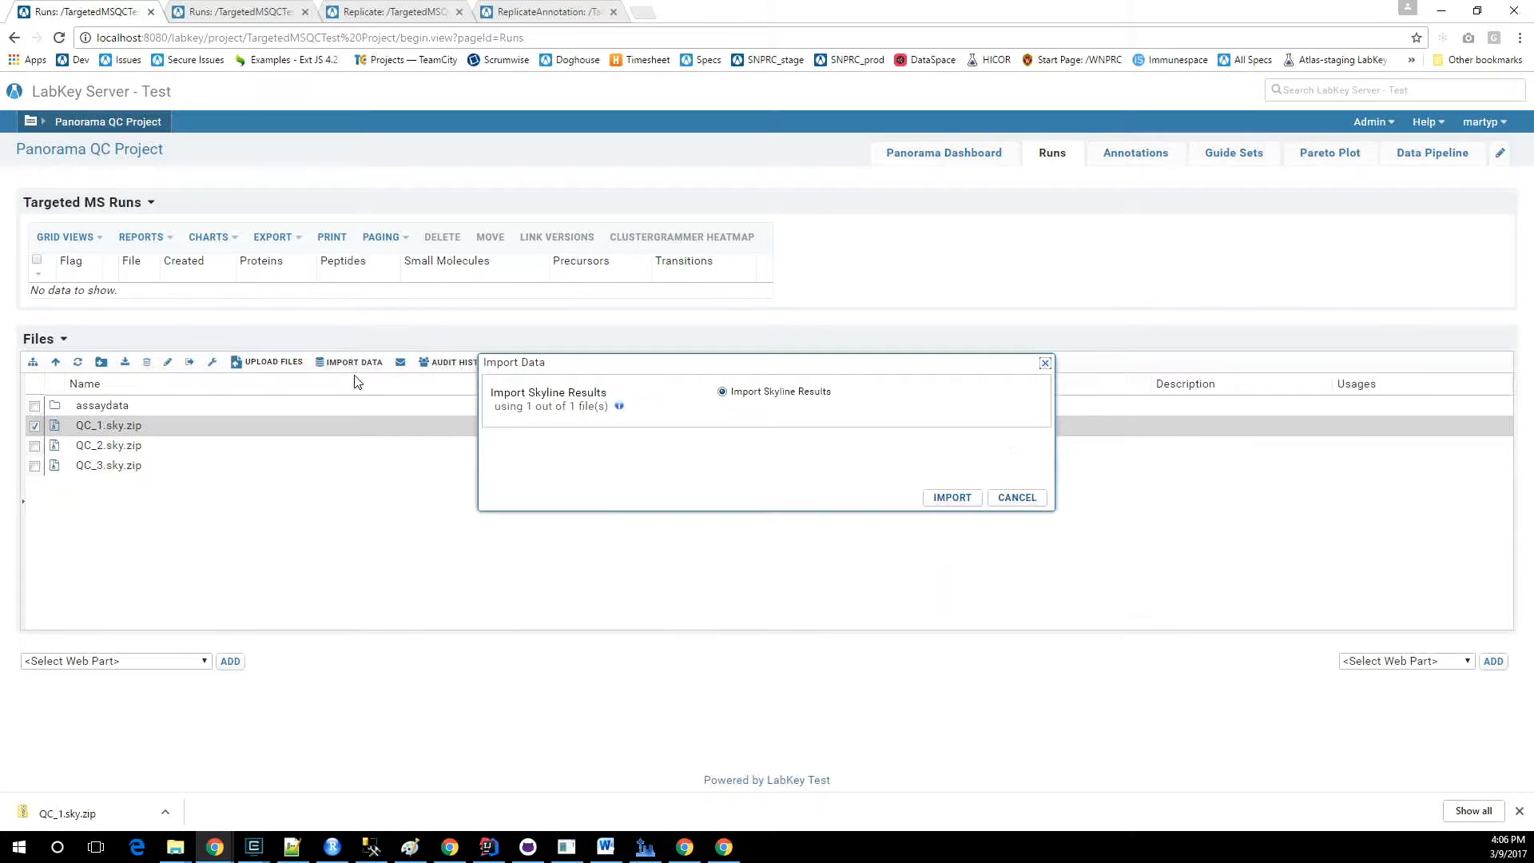
{"action": "left_click", "coordinate": [950, 498]}
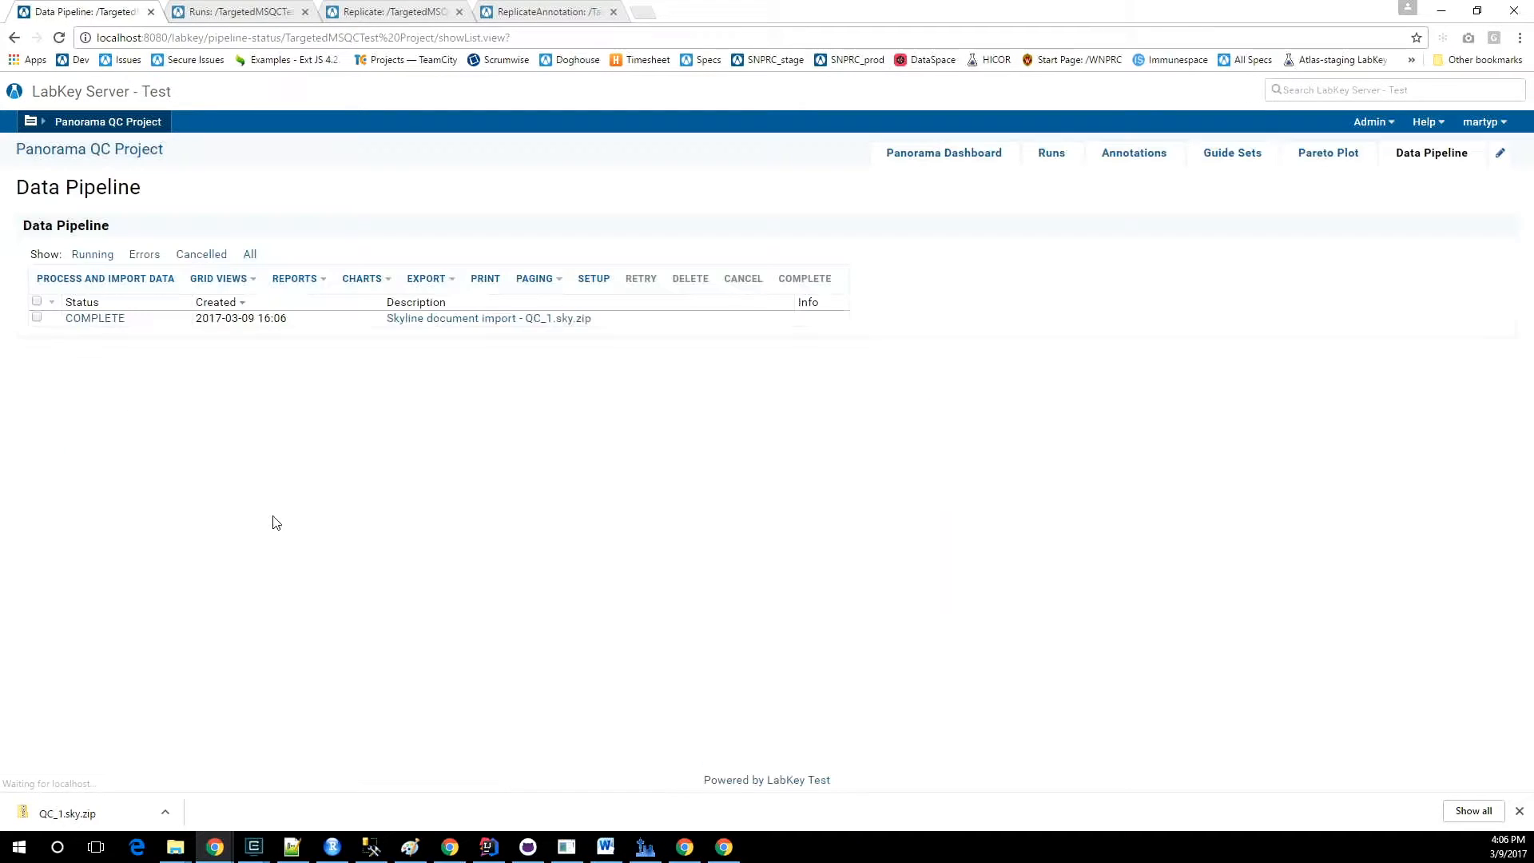
Reload the Runs page and the Replicate table to check the run and replicates imported from QC_1.sky.zip.
{"action": "left_click", "coordinate": [243, 12]}
{"action": "left_click", "coordinate": [59, 38]}
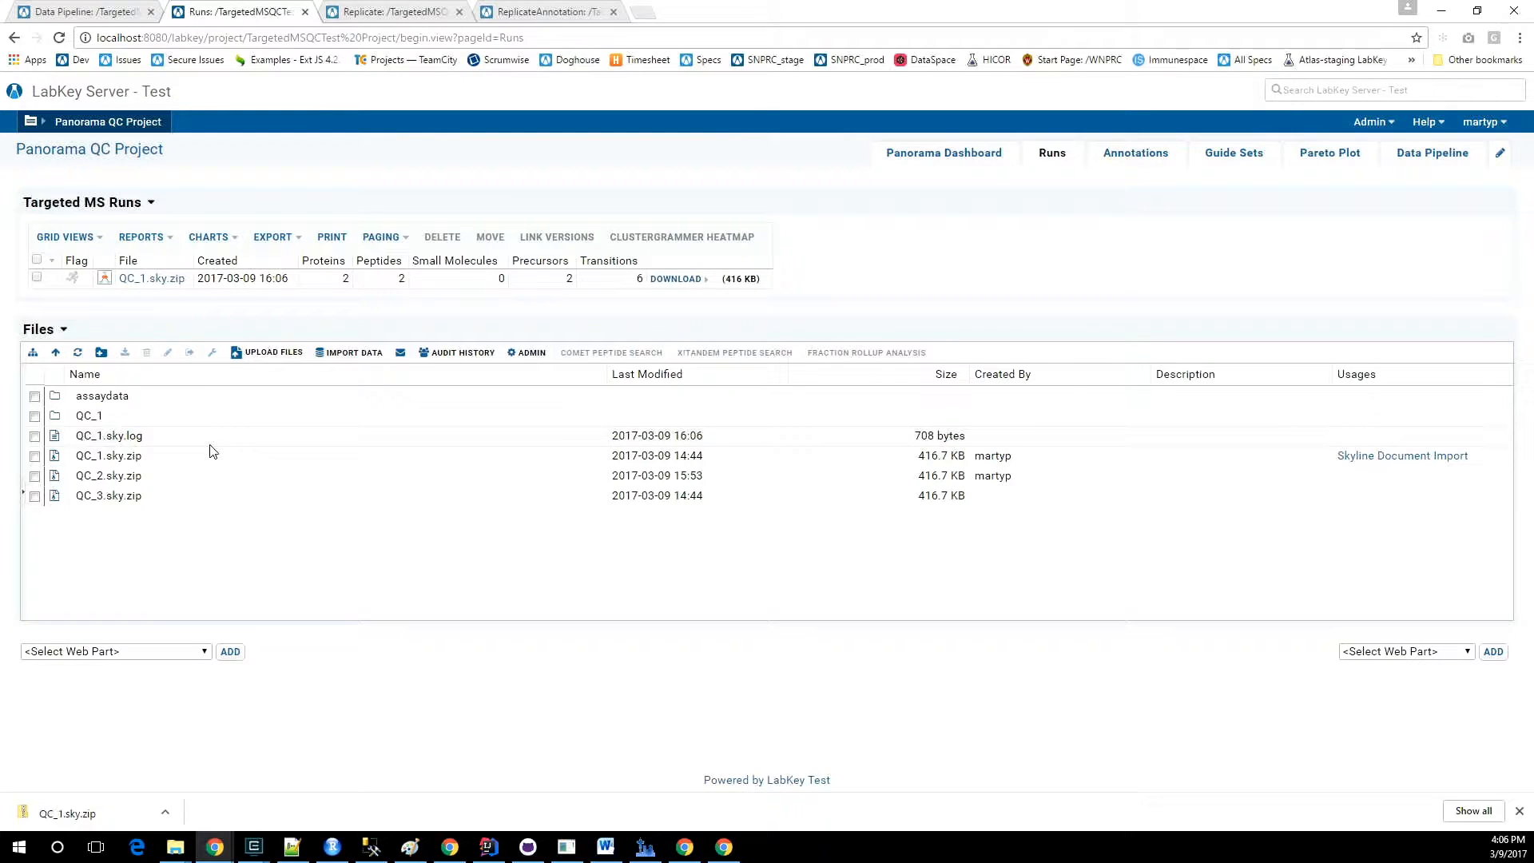
{"action": "left_click", "coordinate": [364, 13]}
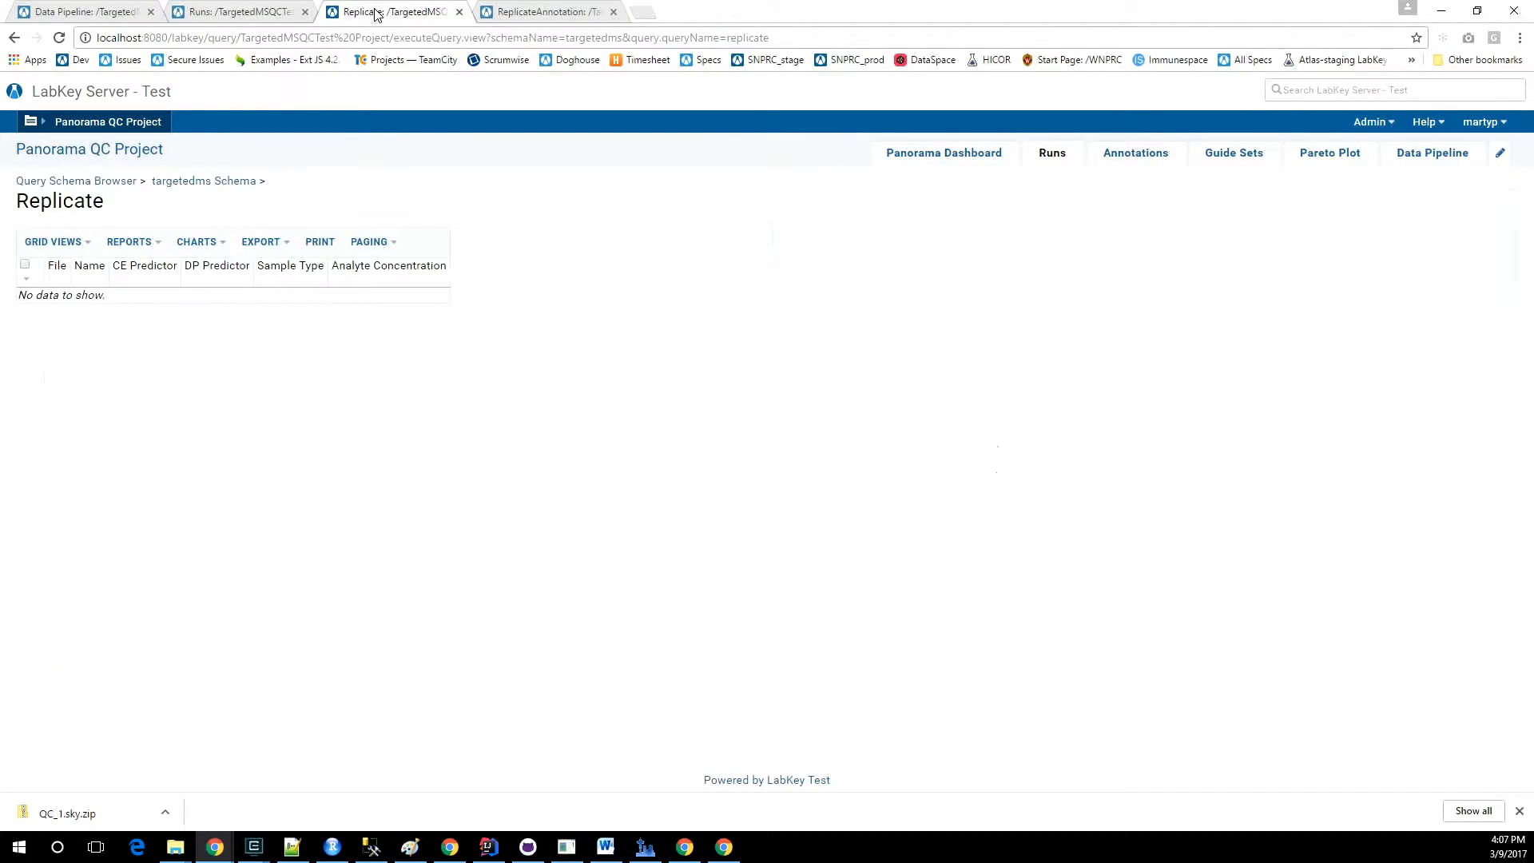
{"action": "left_click", "coordinate": [58, 37]}
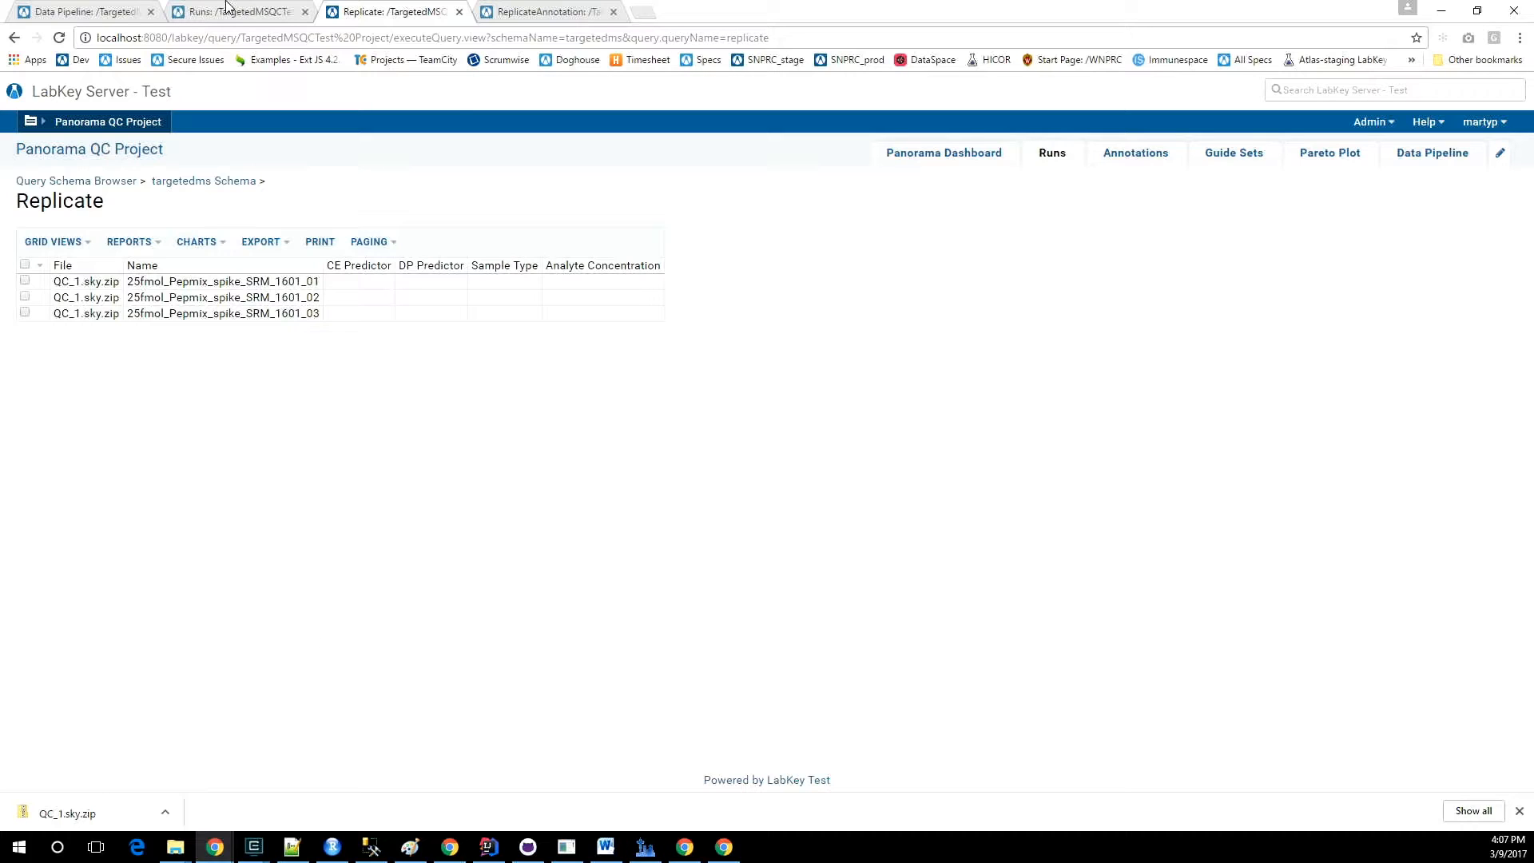
Reload the ReplicateAnnotation table to check the annotations imported with QC_1.sky.zip.
{"action": "left_click", "coordinate": [84, 12]}
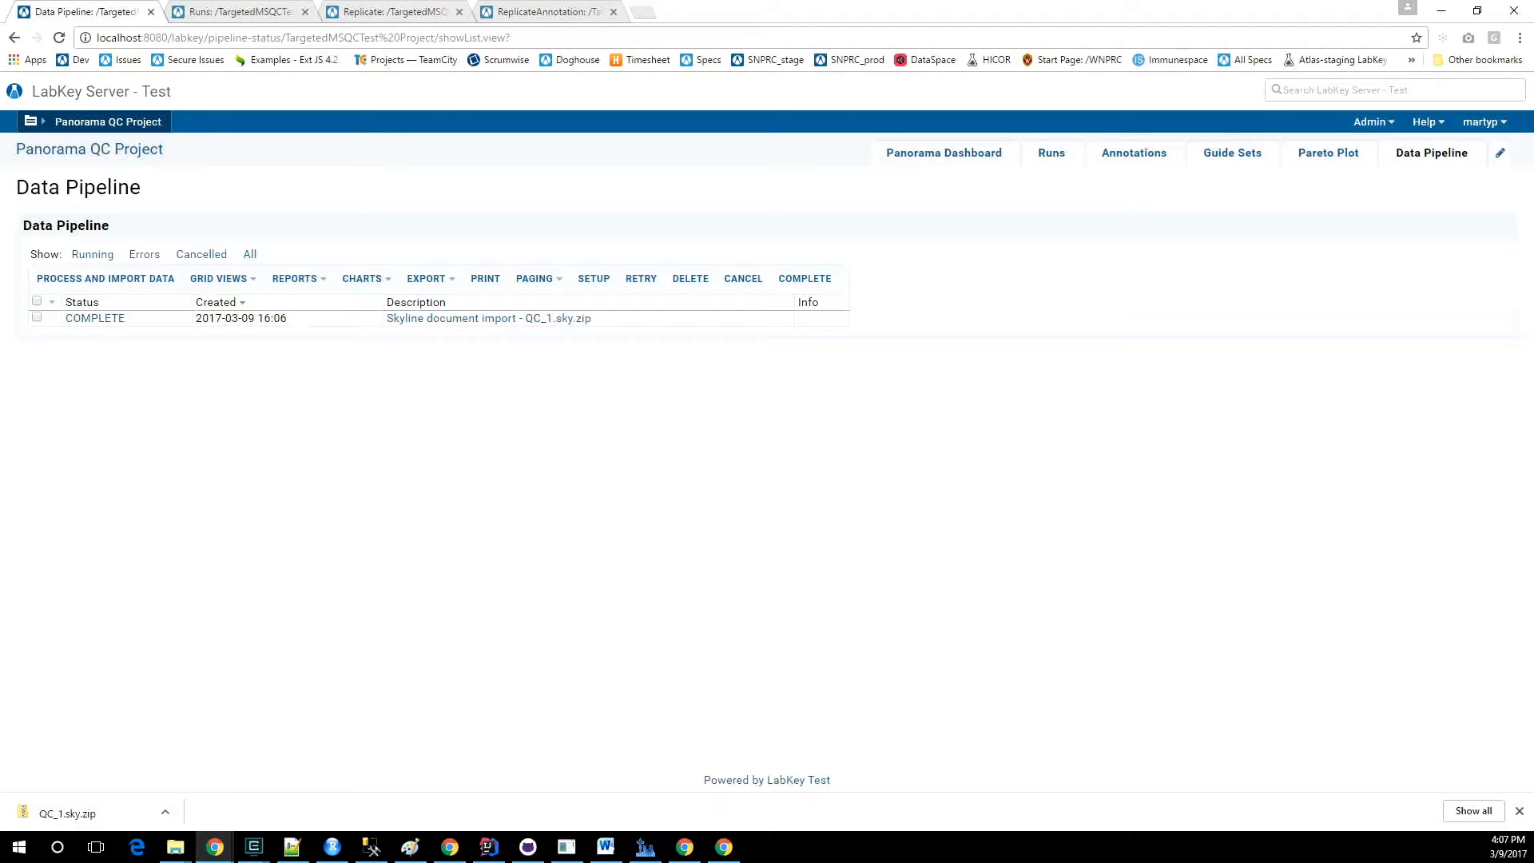
{"action": "left_click", "coordinate": [234, 12]}
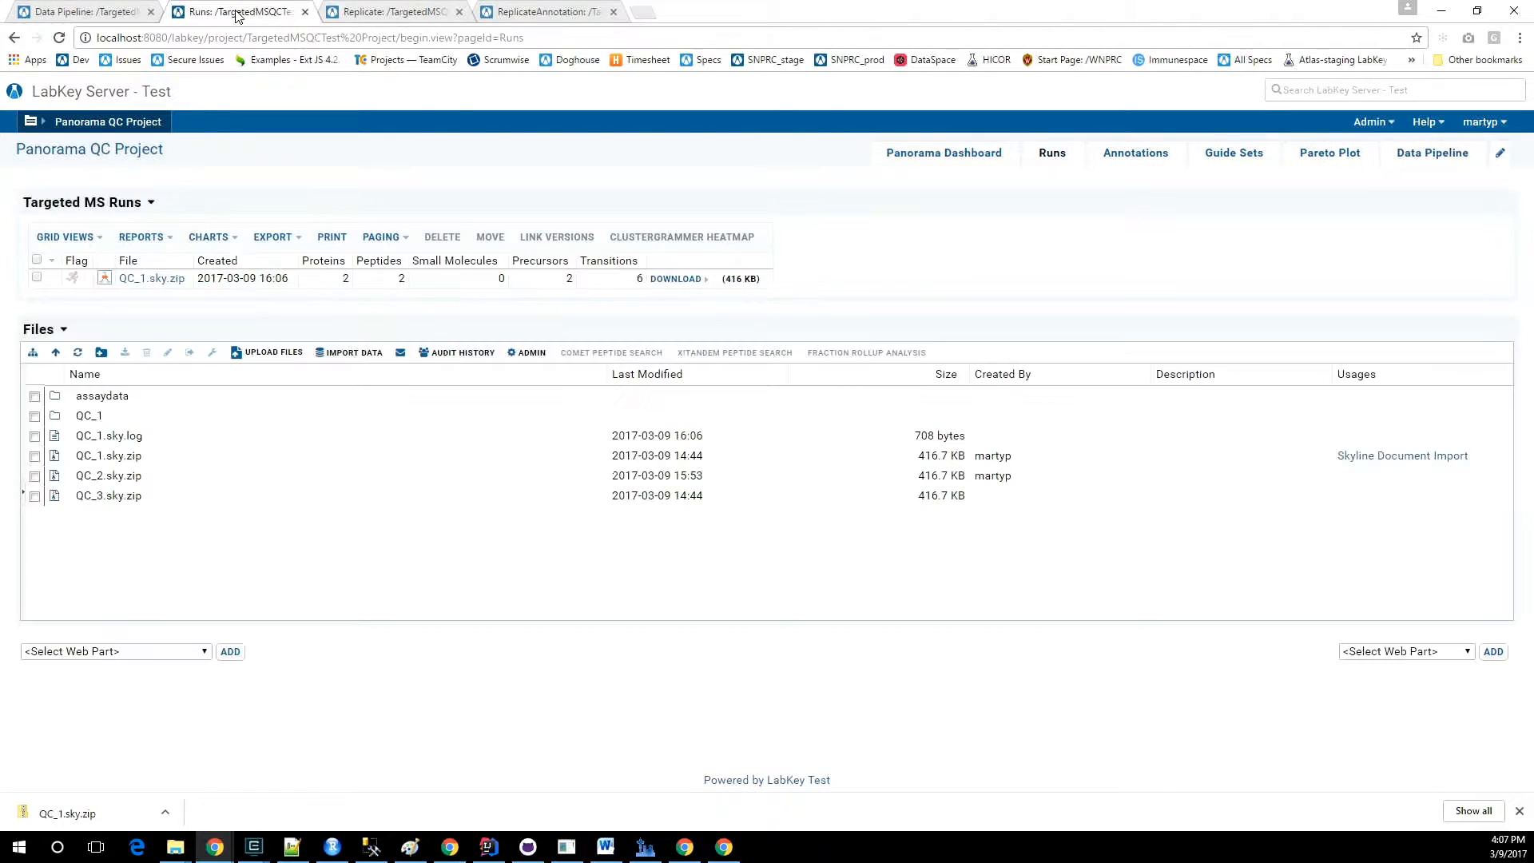
{"action": "left_click", "coordinate": [558, 9]}
{"action": "left_click", "coordinate": [58, 39]}
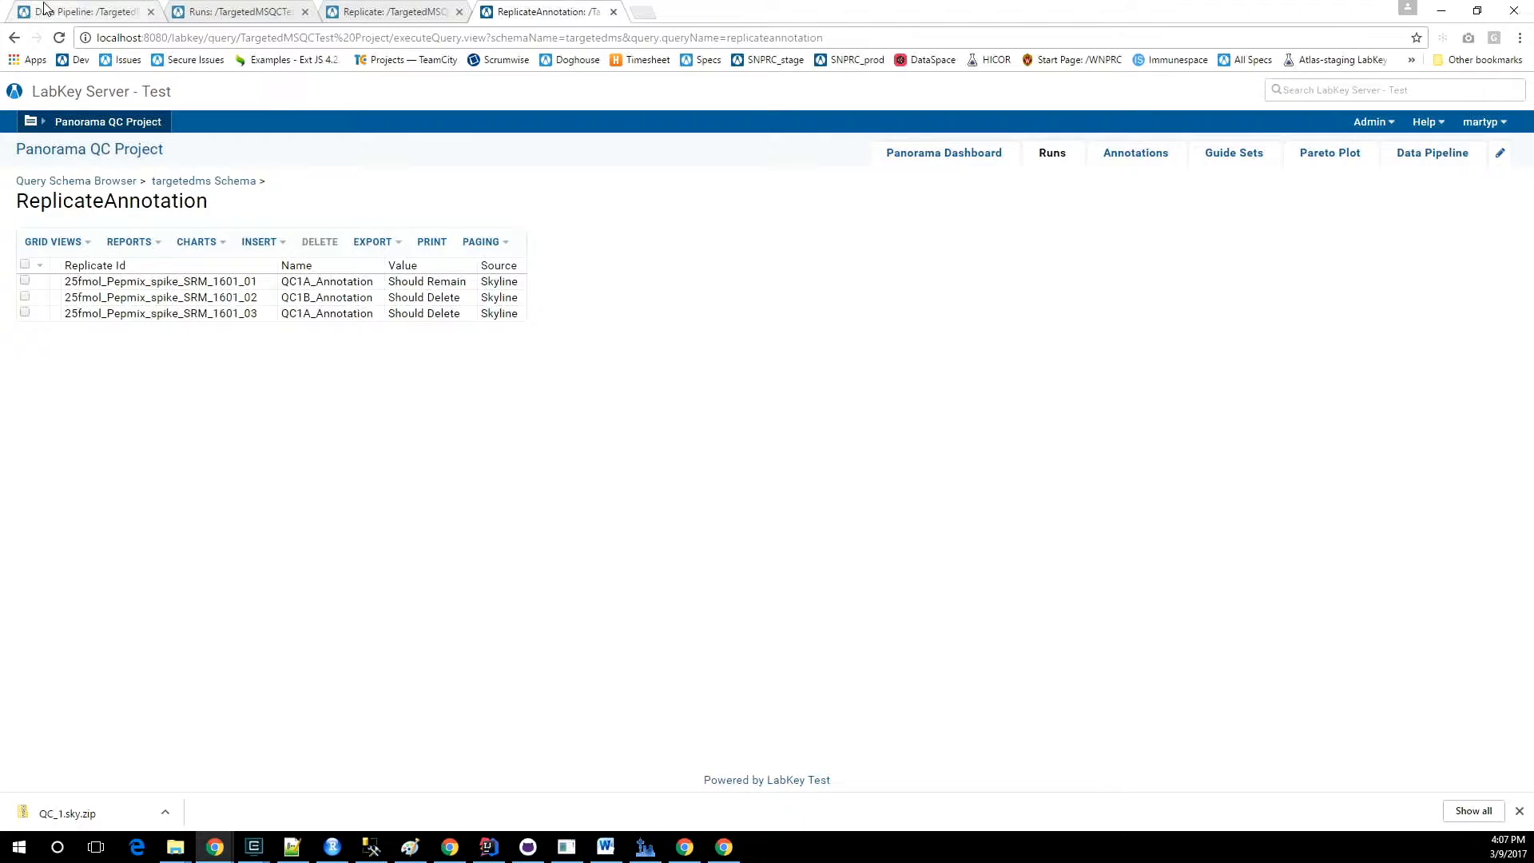
Return to the project's runs and import QC_2.sky.zip with Import Skyline Results.
{"action": "left_click", "coordinate": [72, 13]}
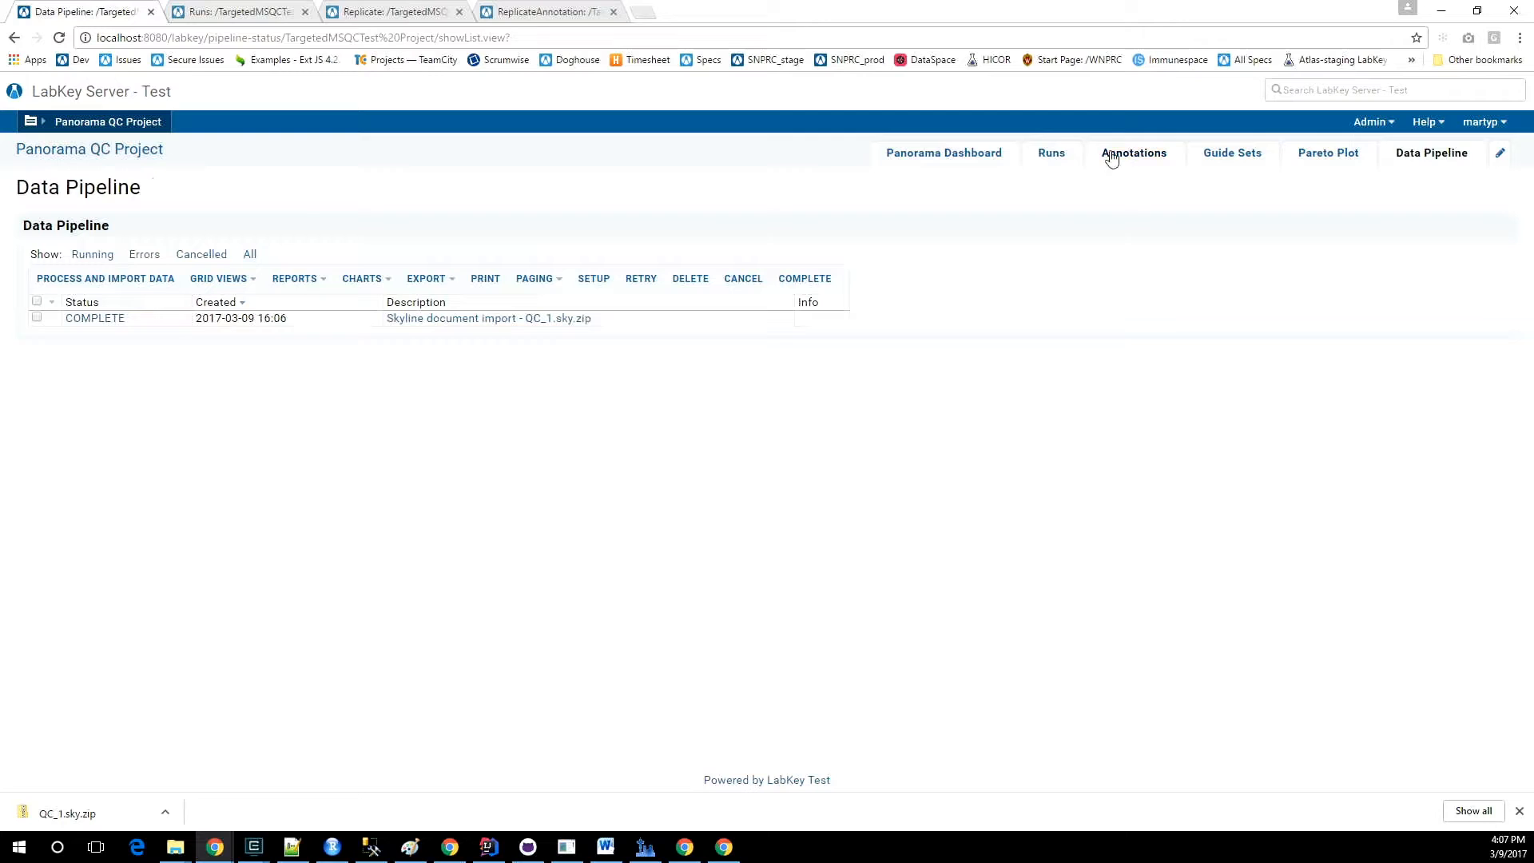
{"action": "left_click", "coordinate": [1051, 152]}
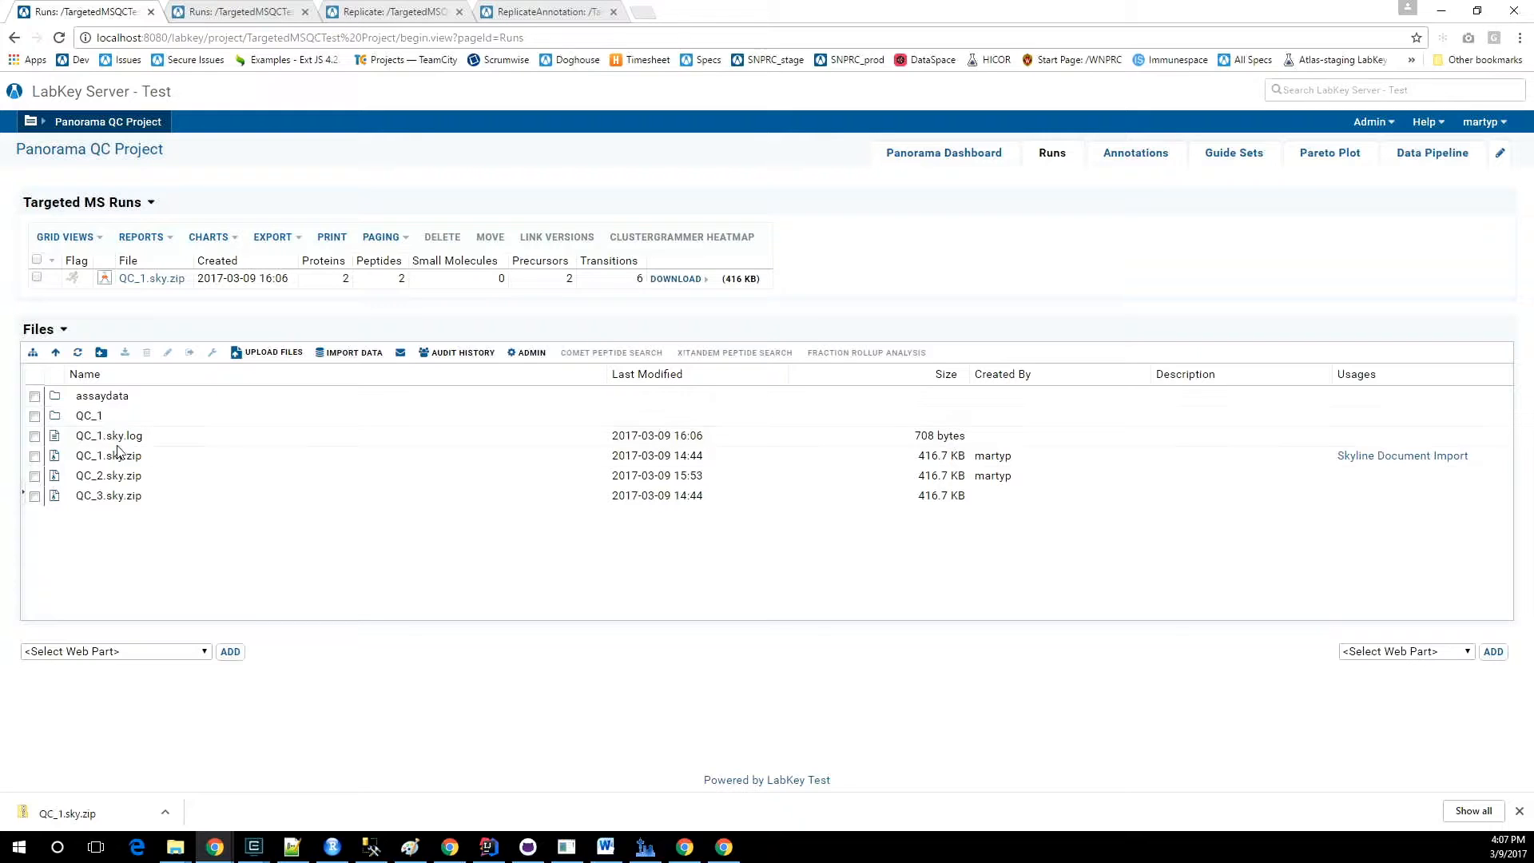
{"action": "left_click", "coordinate": [34, 476]}
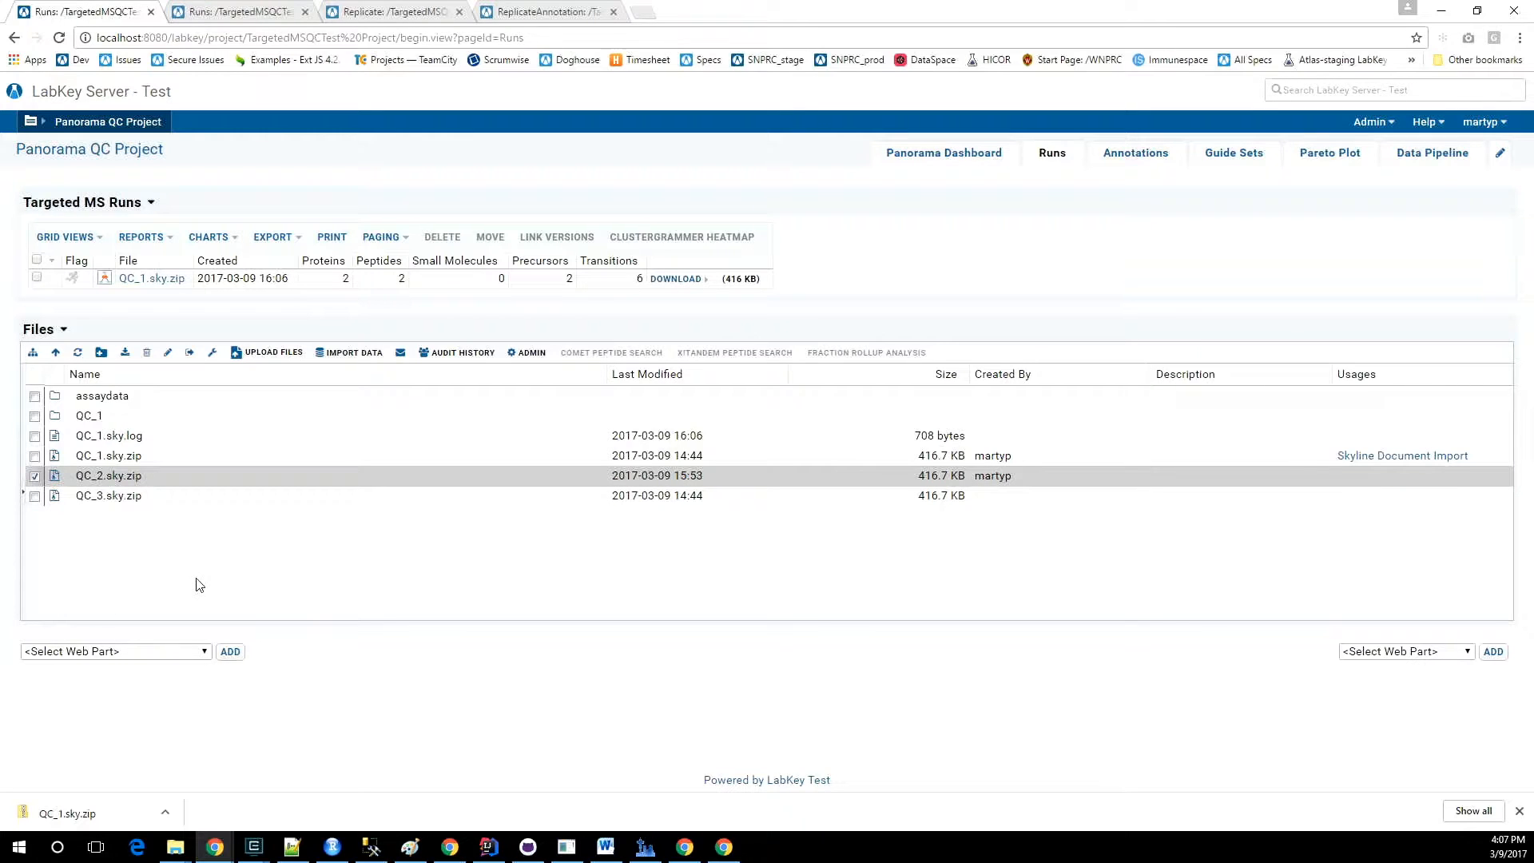
{"action": "left_click", "coordinate": [349, 354]}
{"action": "left_click", "coordinate": [951, 497]}
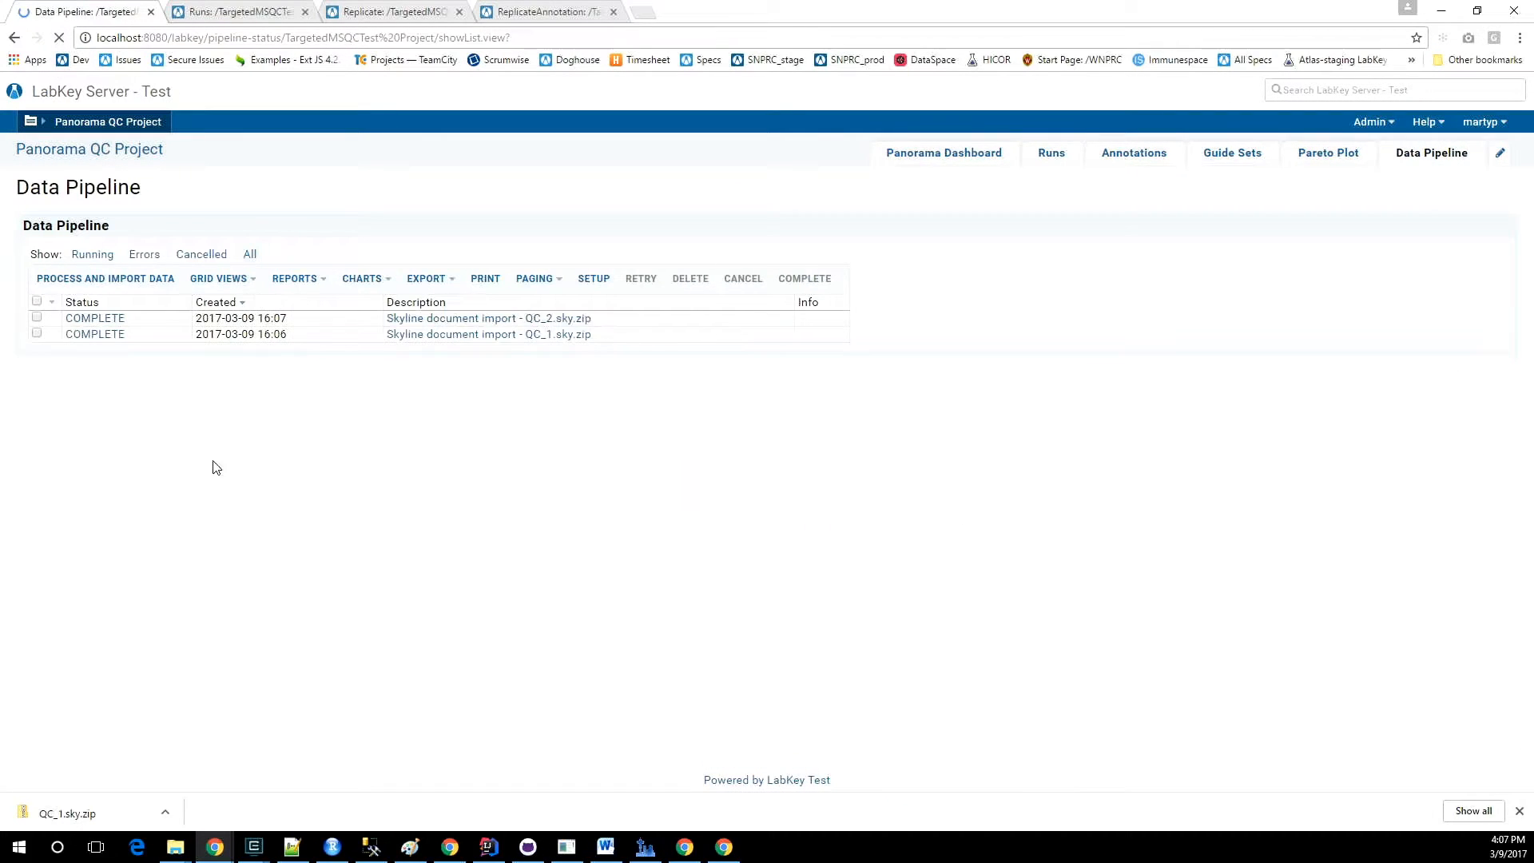
Reload the Runs page and the Replicate table to see which file each replicate belongs to after the QC_2.sky.zip import.
{"action": "left_click", "coordinate": [241, 19]}
{"action": "left_click", "coordinate": [59, 38]}
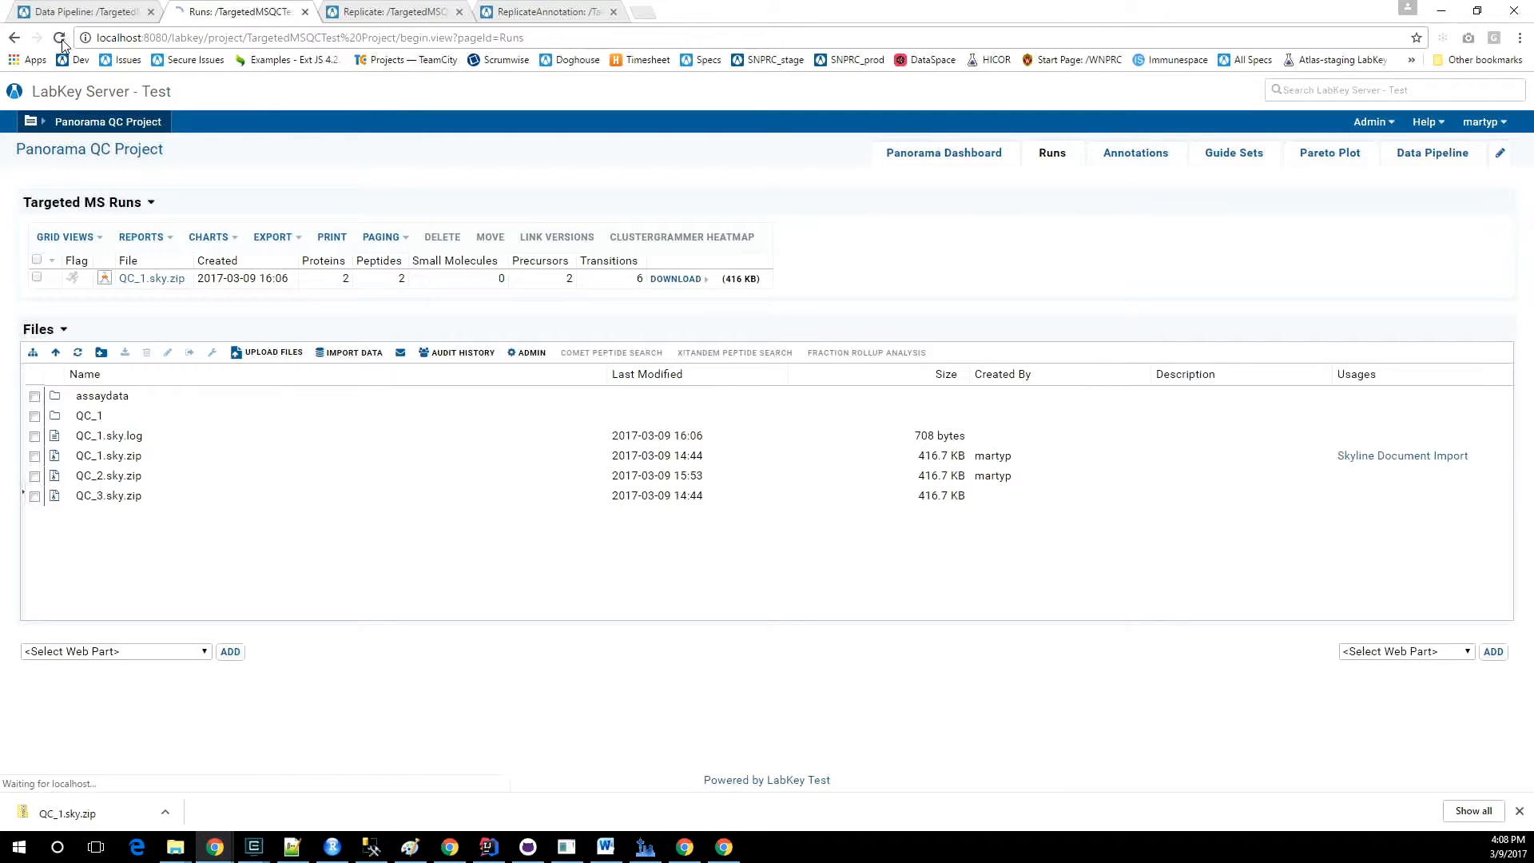
{"action": "left_click", "coordinate": [391, 12]}
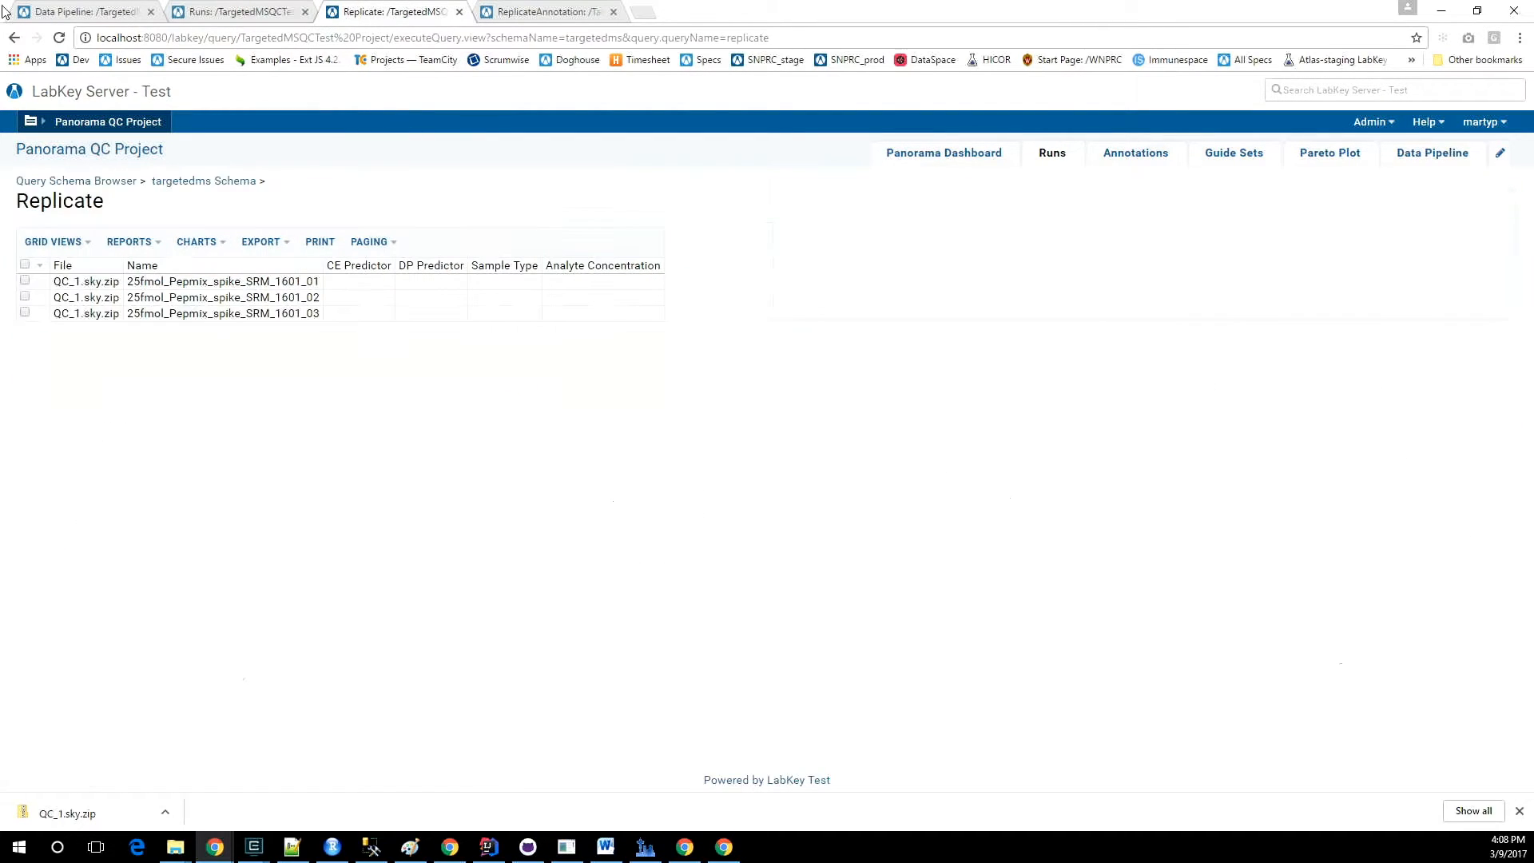
{"action": "left_click", "coordinate": [64, 38]}
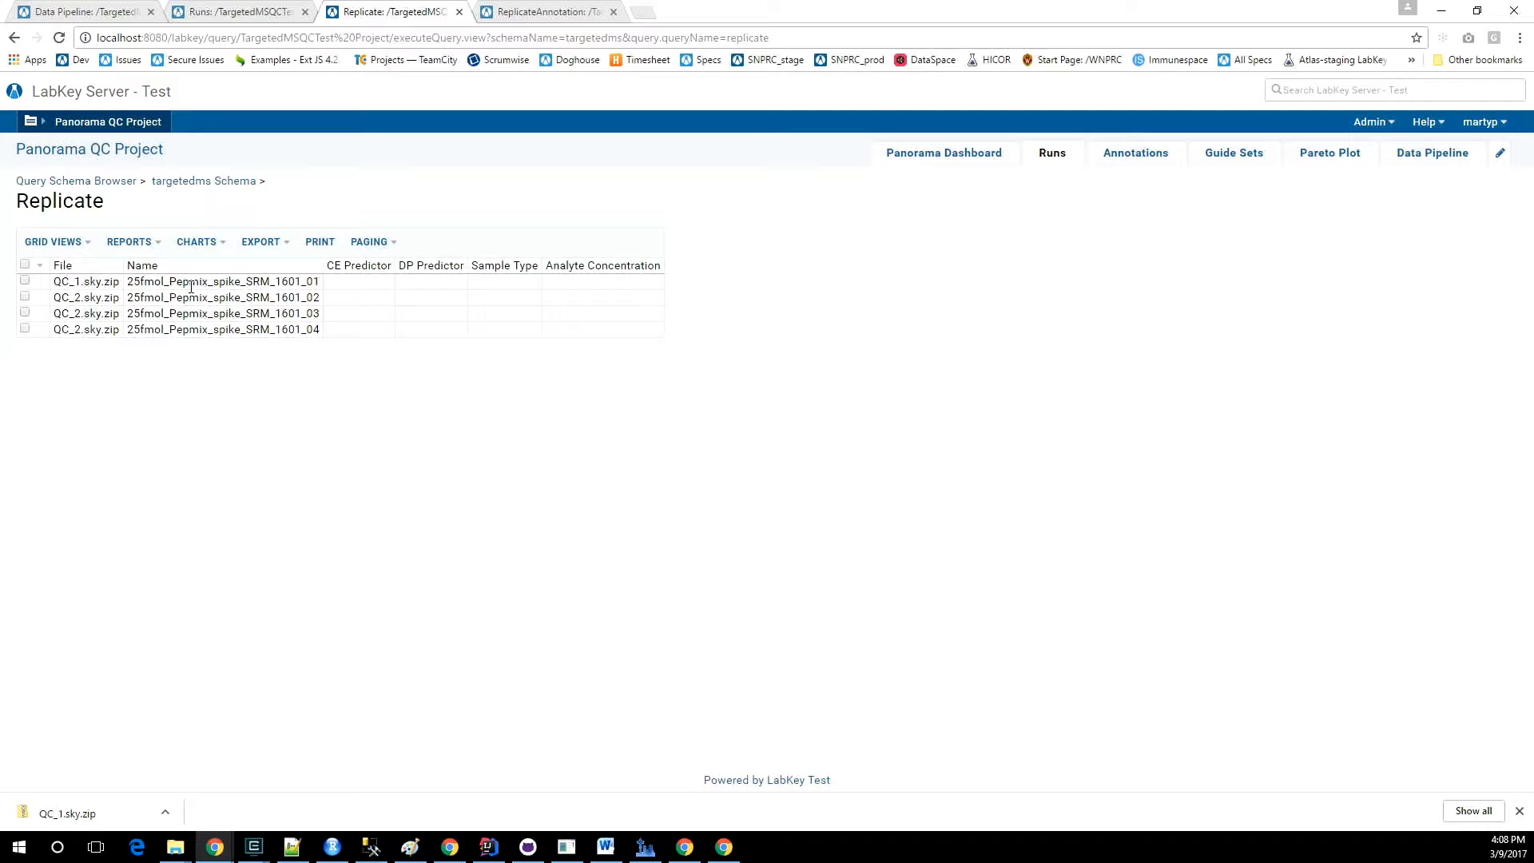
Go from the Data Pipeline back to the Runs page and review the imported runs and files.
{"action": "left_click", "coordinate": [77, 17]}
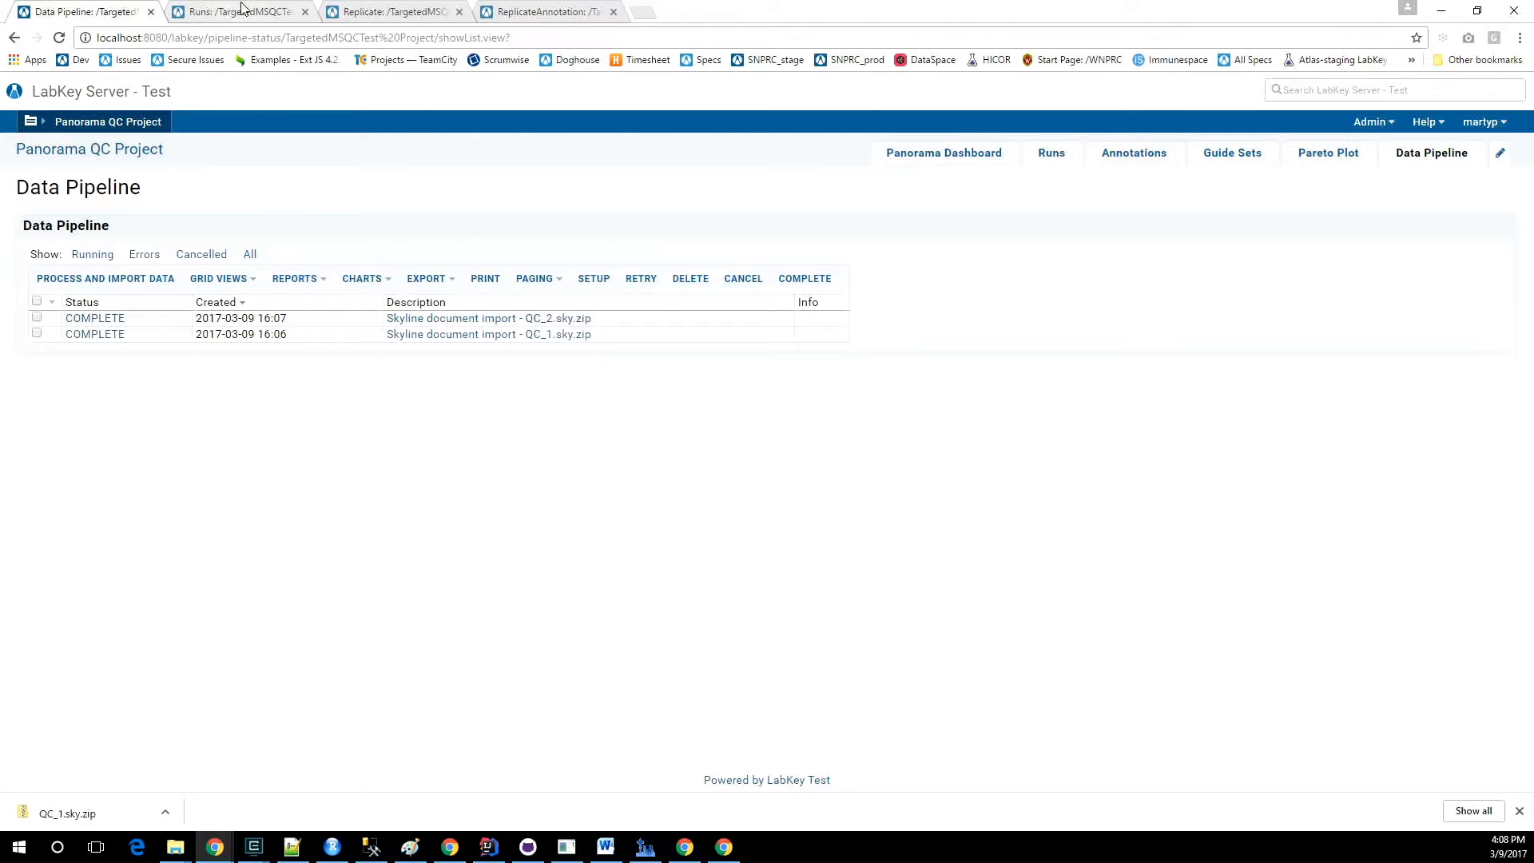
{"action": "left_click", "coordinate": [1042, 156]}
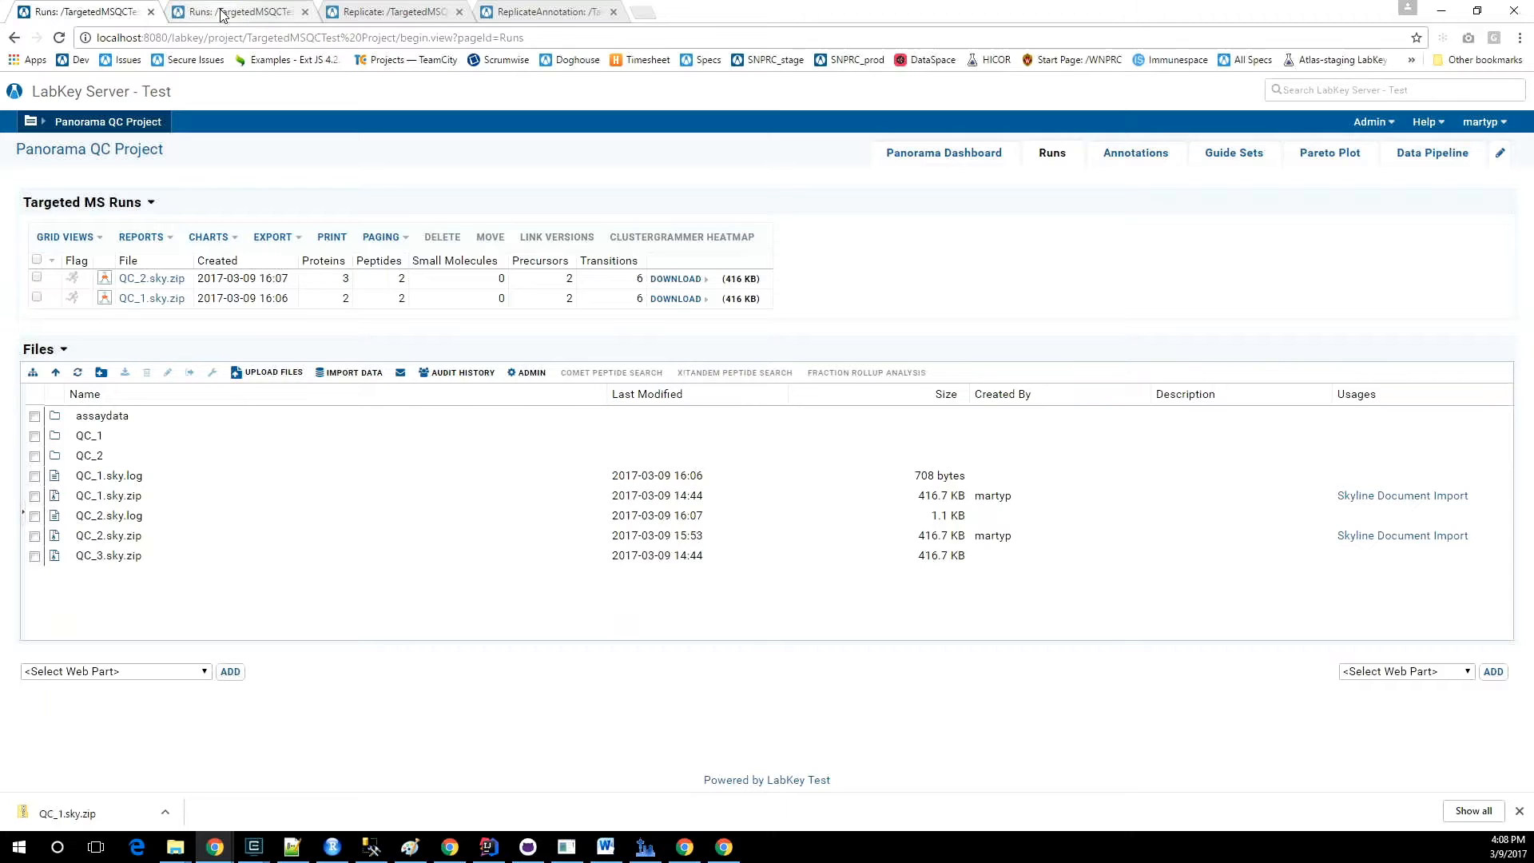
{"action": "left_click", "coordinate": [248, 16]}
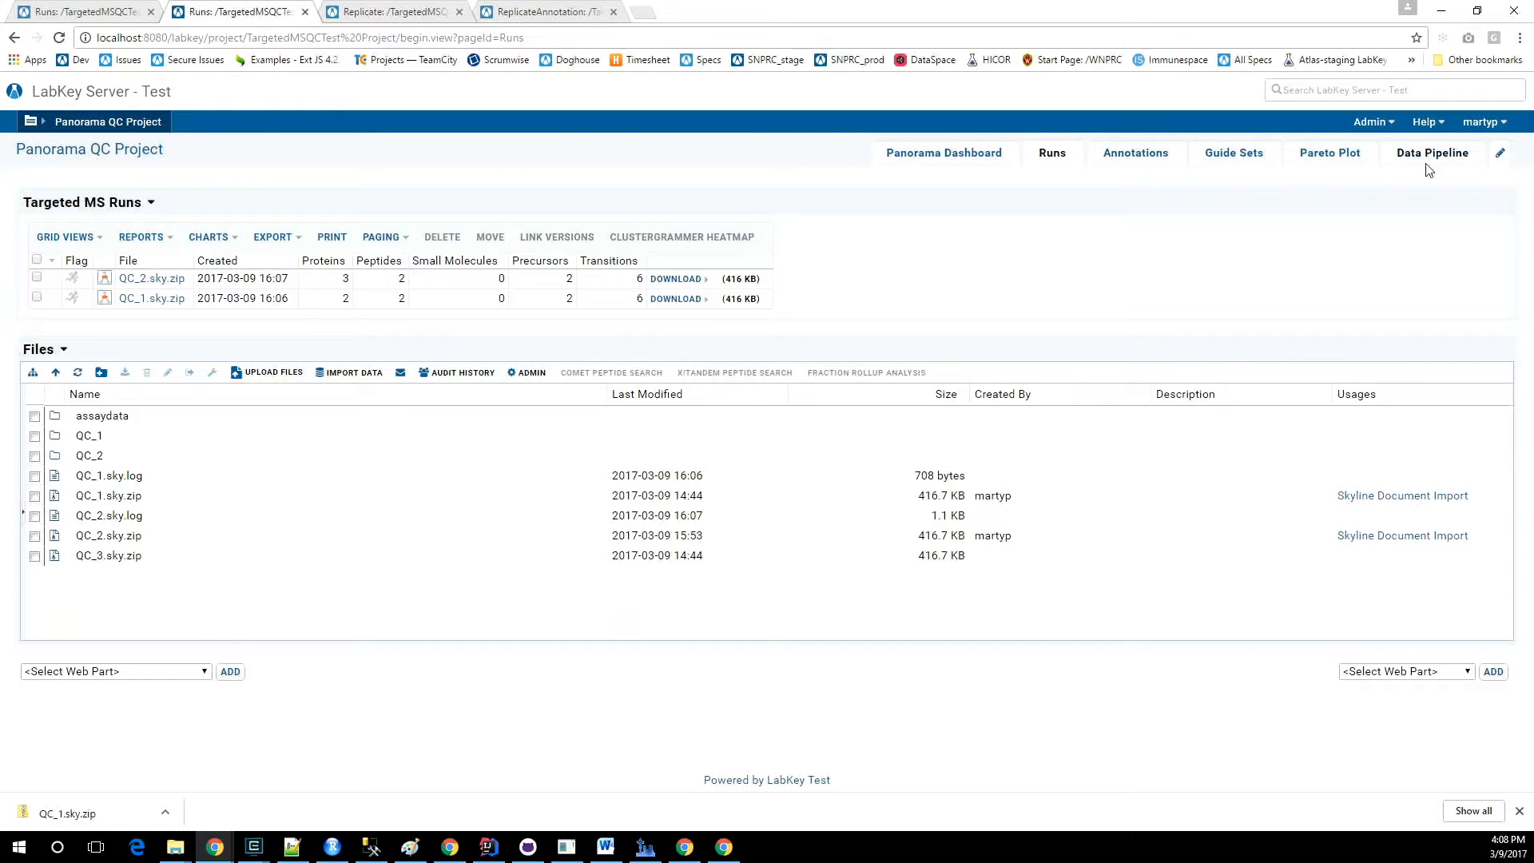
Open the pipeline job log for the QC_2.sky.zip import and highlight the lines about updating previously imported sample files.
{"action": "left_click", "coordinate": [1374, 123]}
{"action": "mouse_move", "coordinate": [1344, 276]}
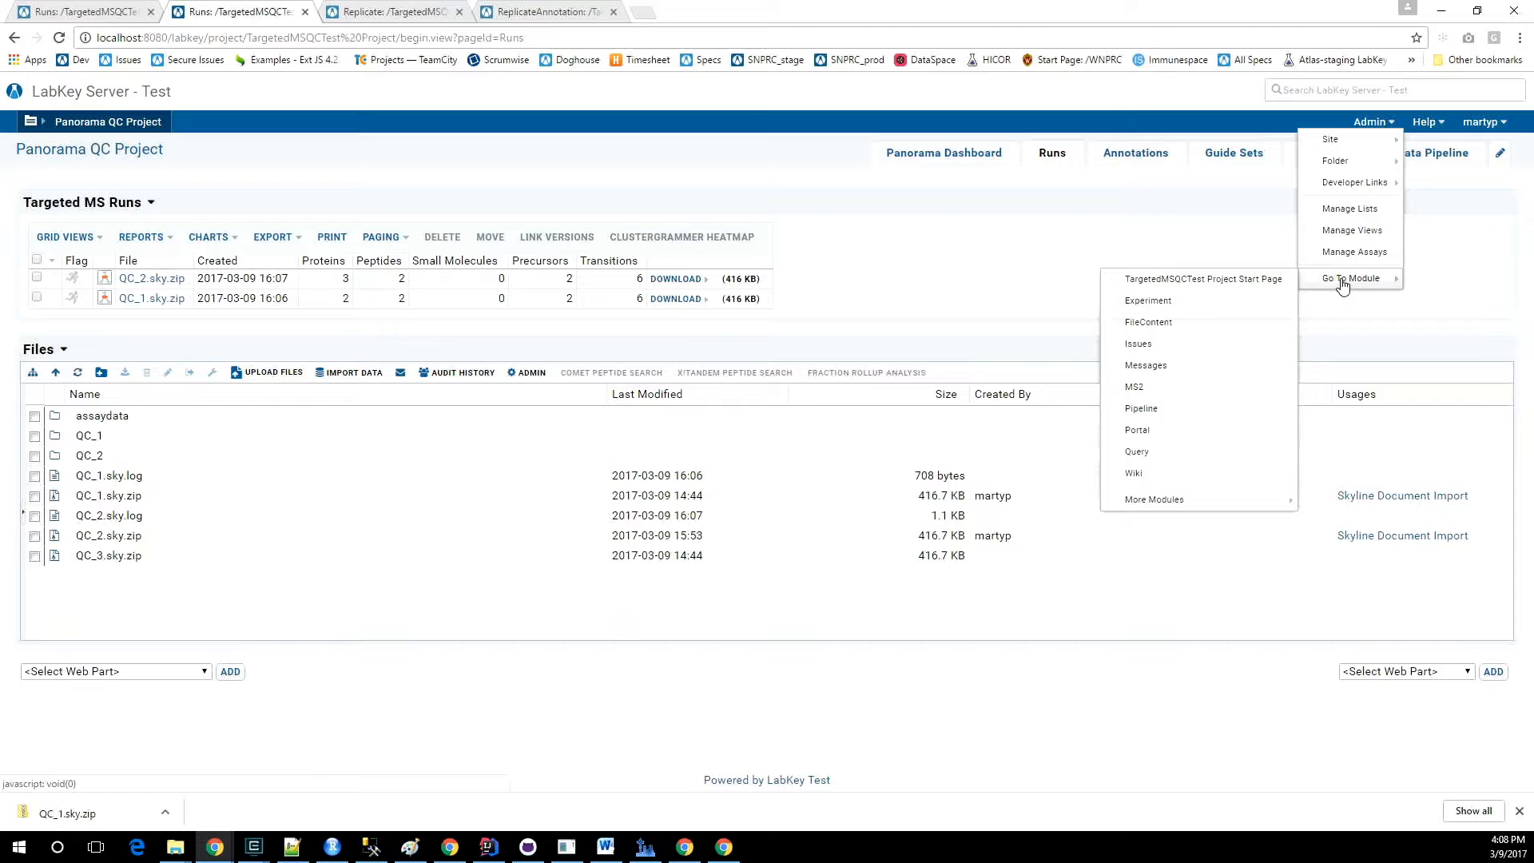
{"action": "left_click", "coordinate": [1143, 413]}
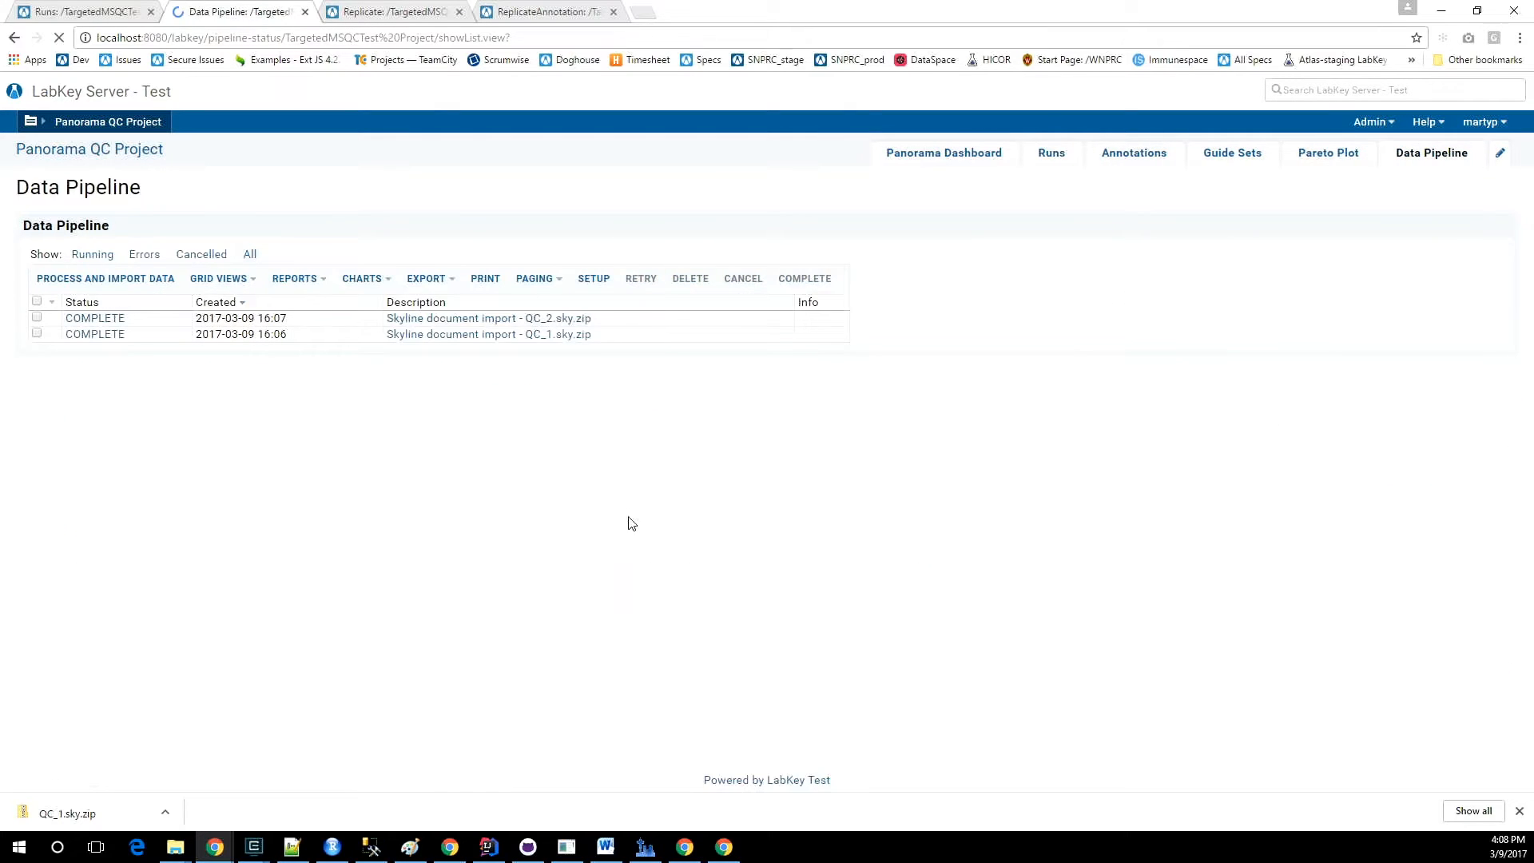
{"action": "left_click", "coordinate": [94, 319]}
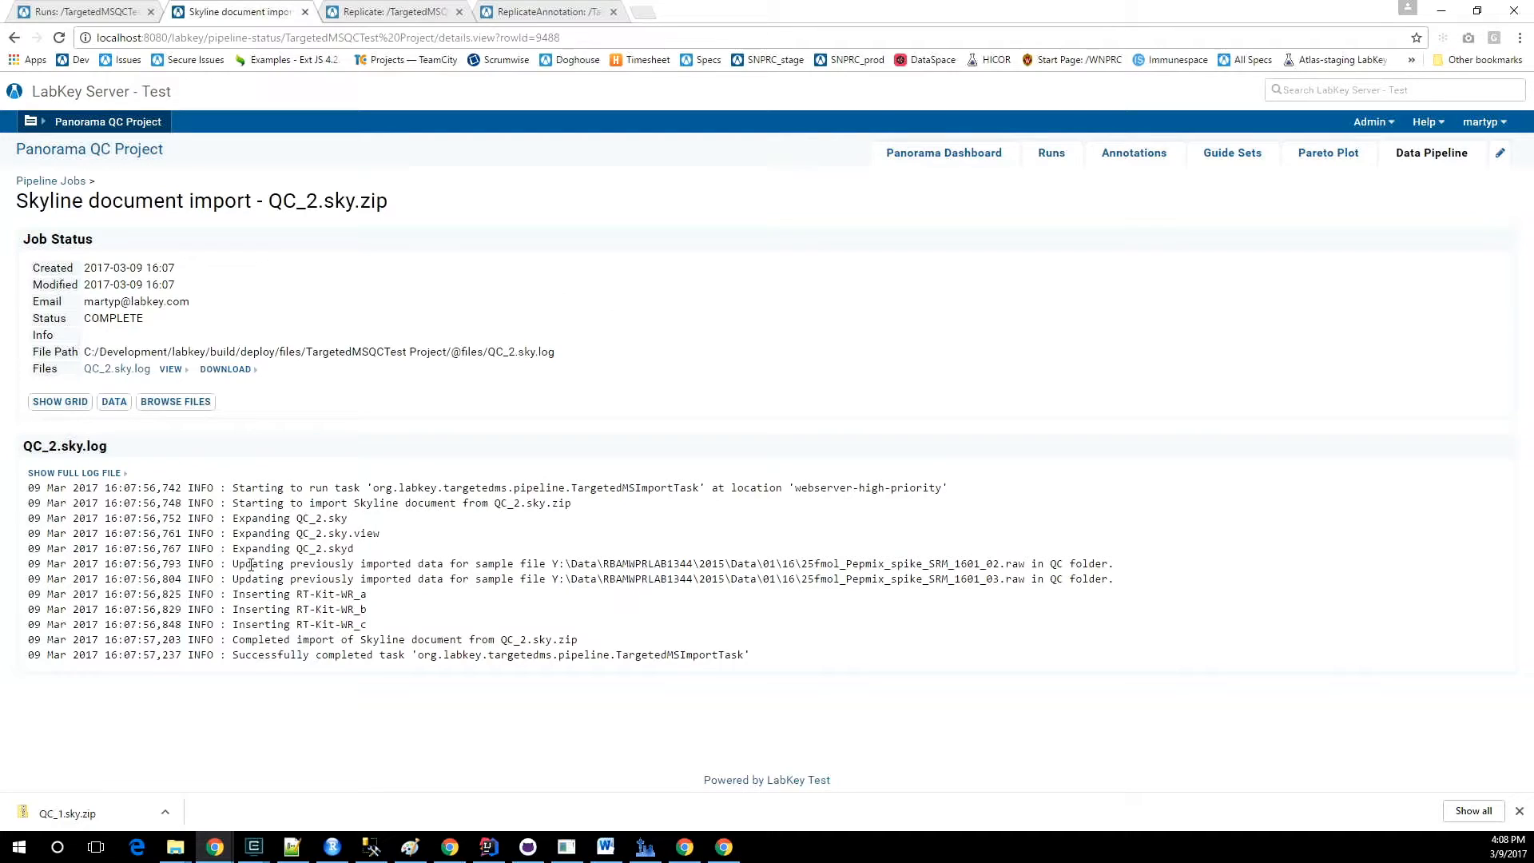
{"action": "left_click_drag", "start_coordinate": [233, 563], "coordinate": [733, 575]}
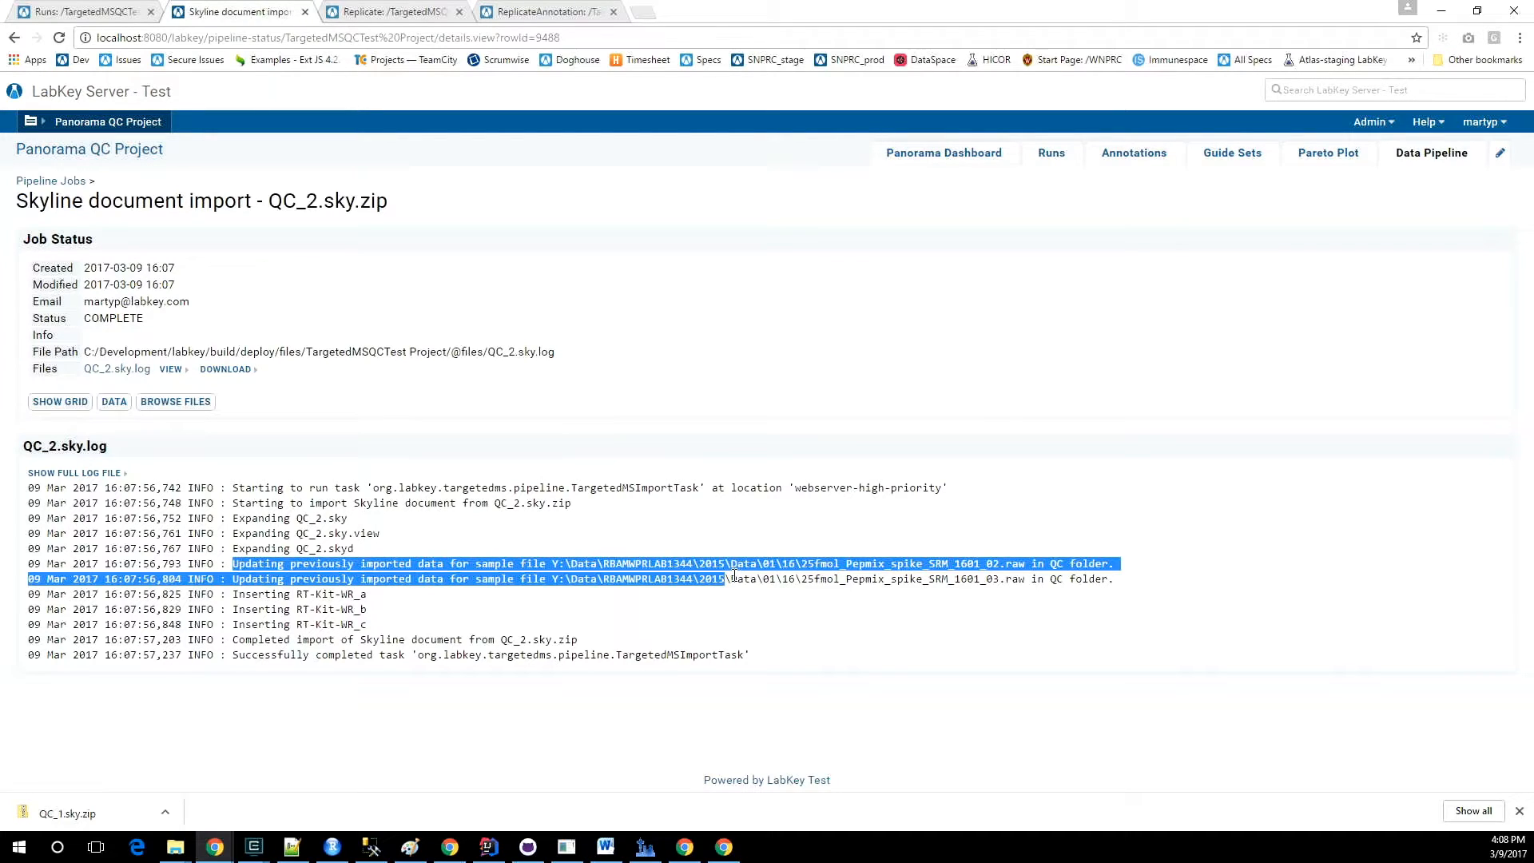
{"action": "left_click_drag", "start_coordinate": [733, 575], "coordinate": [1121, 589]}
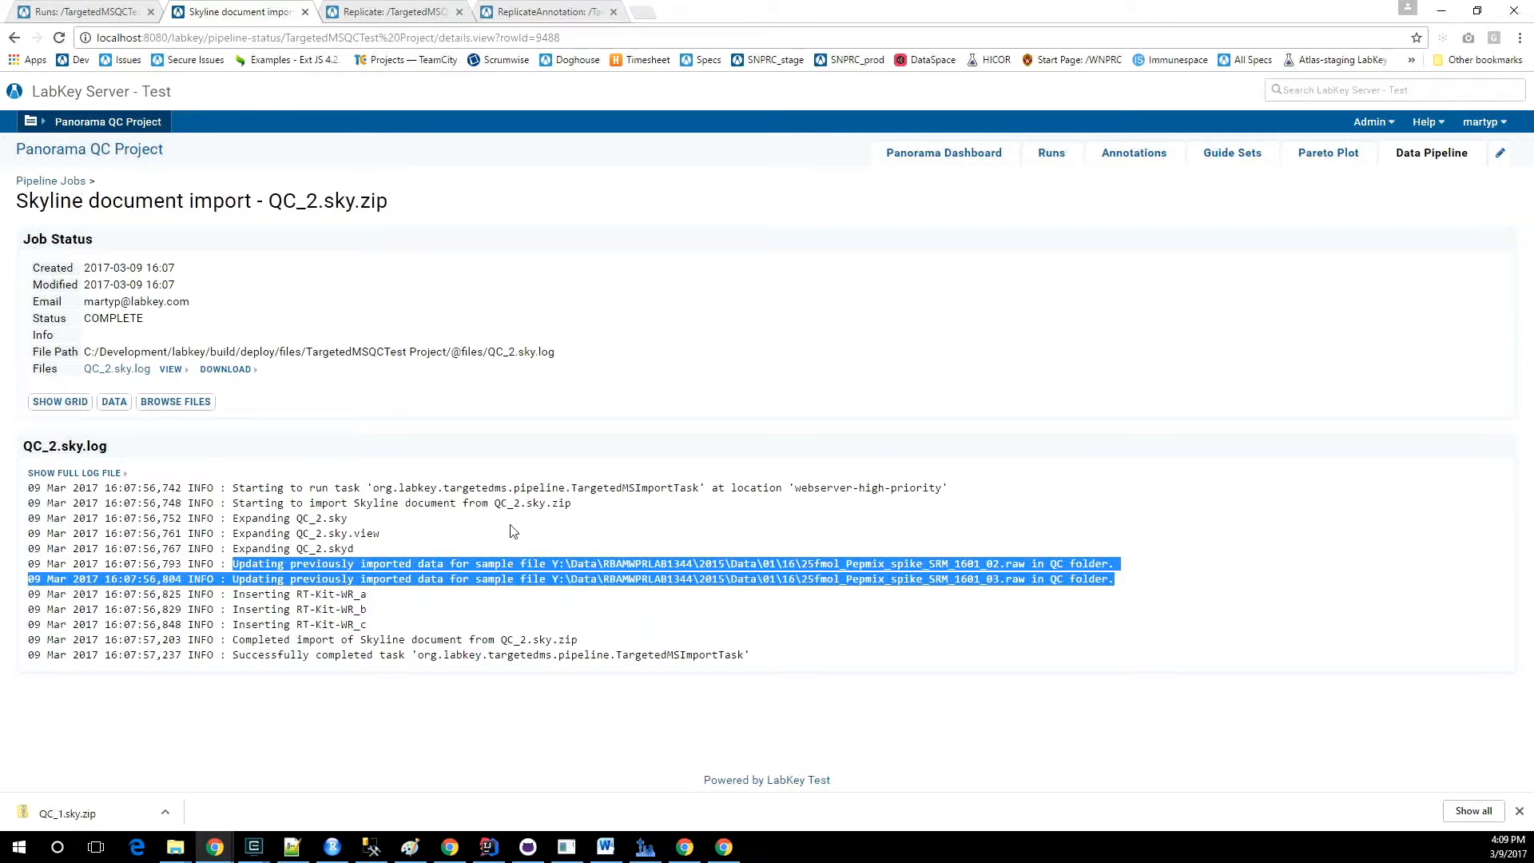
Reload the ReplicateAnnotation table to examine how the QC_2.sky.zip import affected the replicate annotations.
{"action": "left_click", "coordinate": [100, 13]}
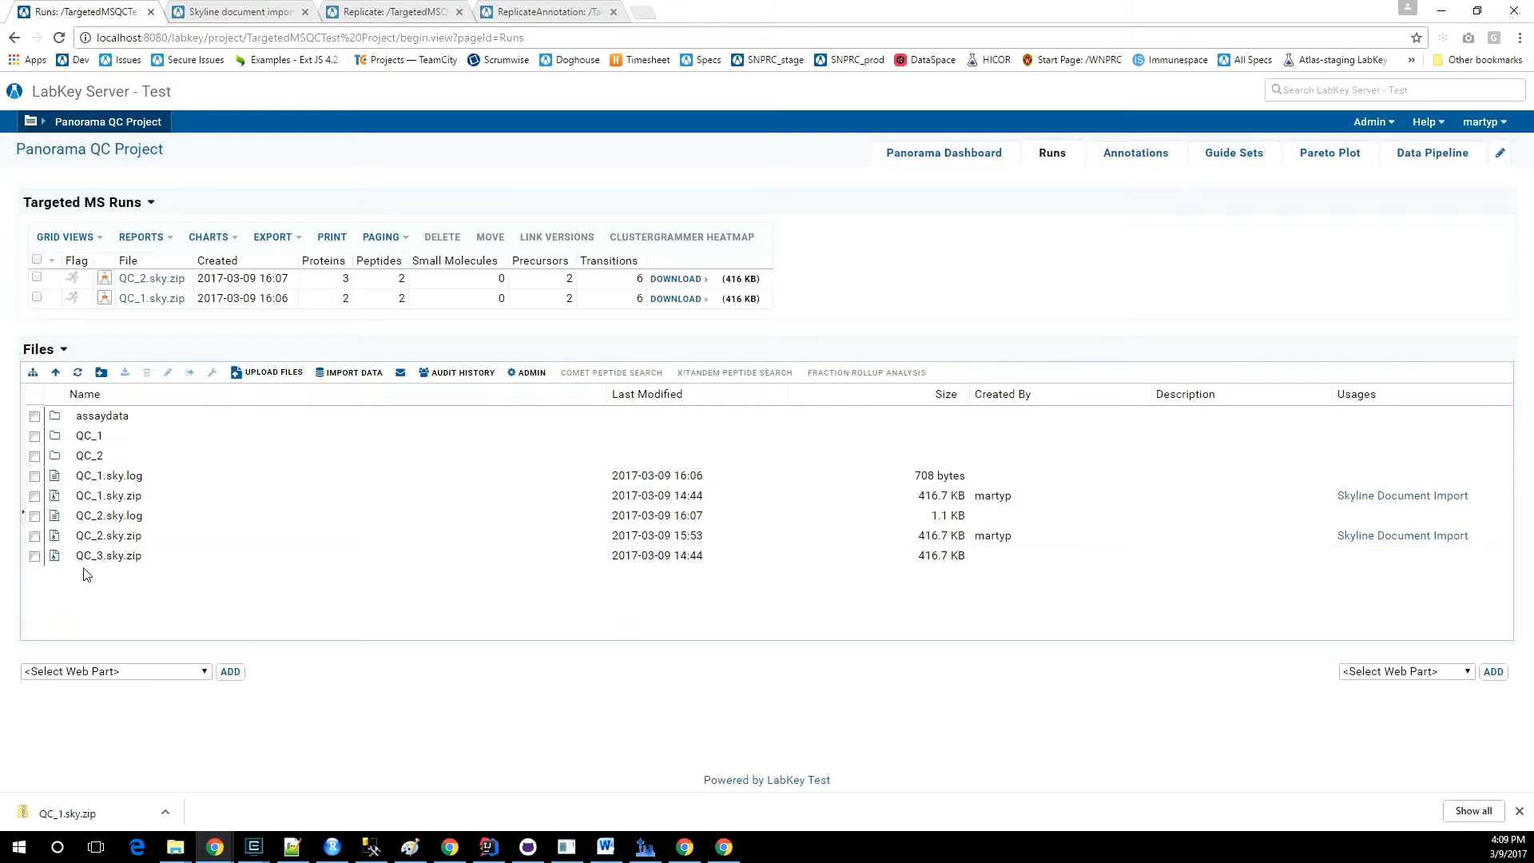
{"action": "left_click", "coordinate": [529, 13]}
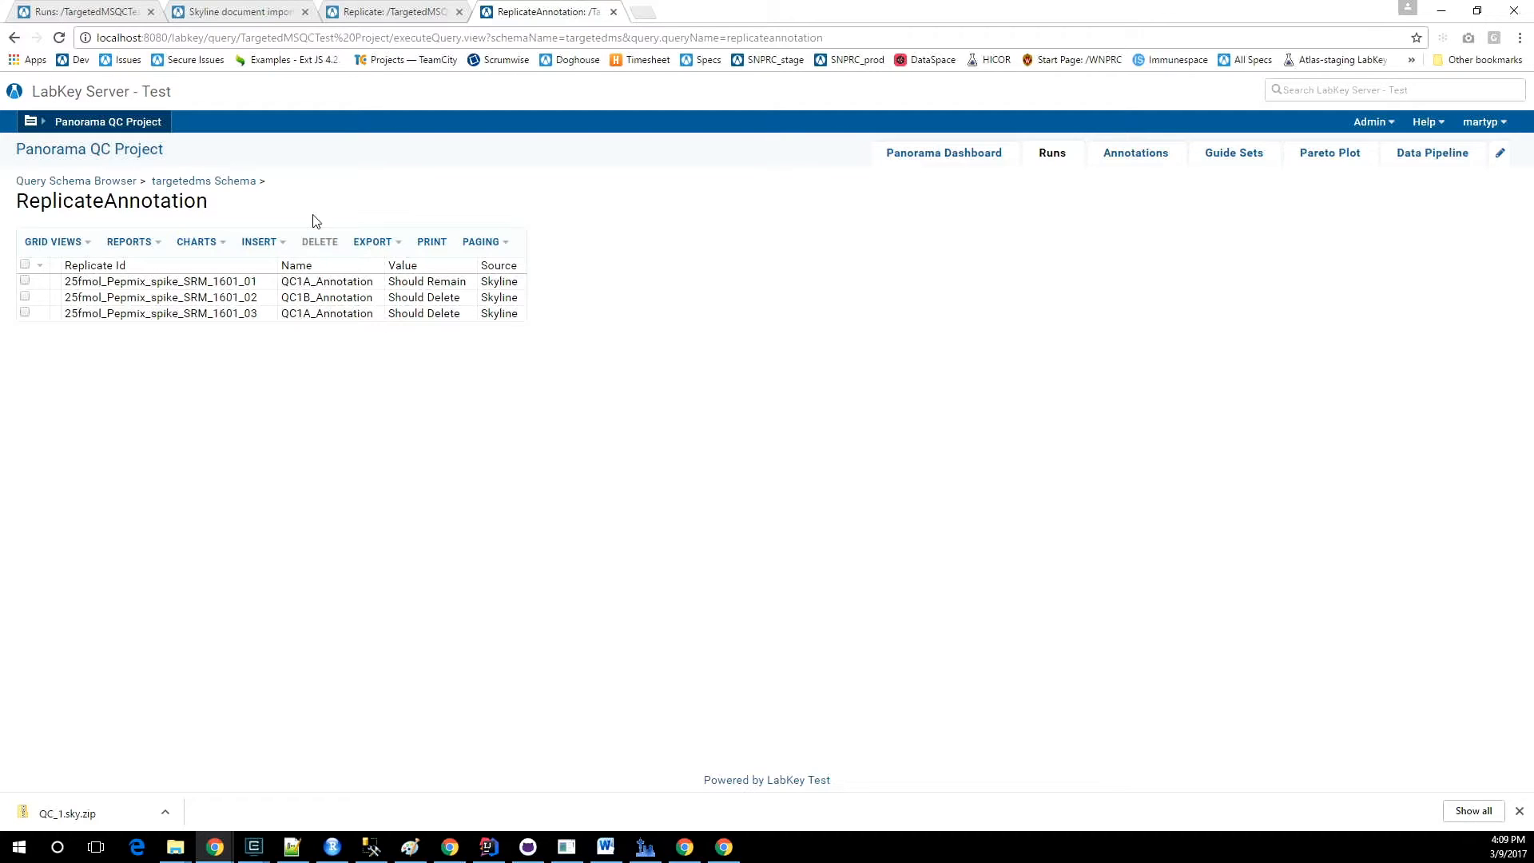
{"action": "left_click", "coordinate": [59, 39]}
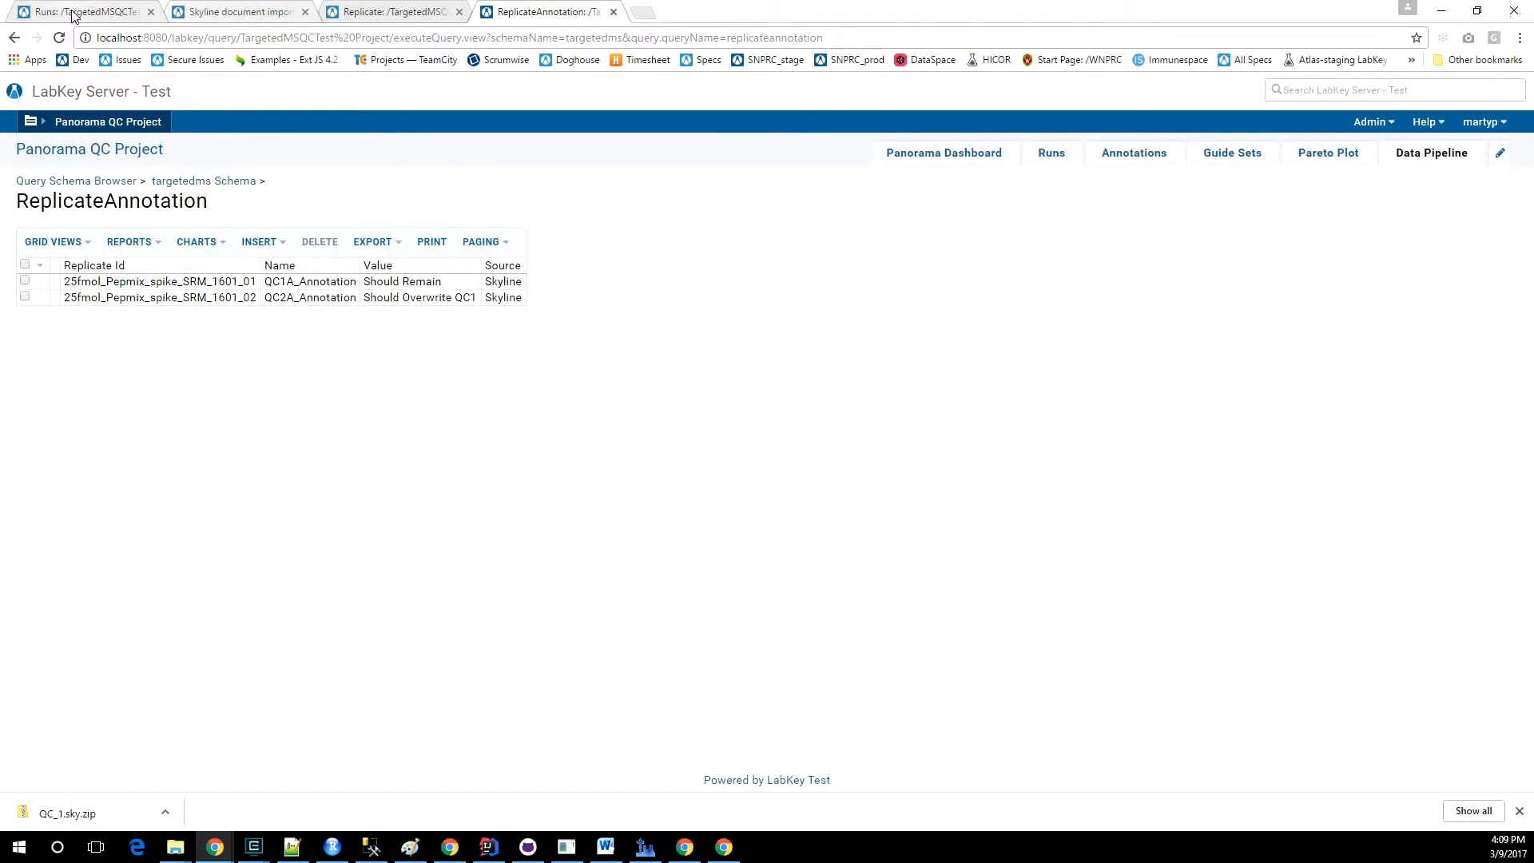
Import QC_3.sky.zip from the project files on the Runs page using Import Skyline Results.
{"action": "left_click", "coordinate": [224, 12]}
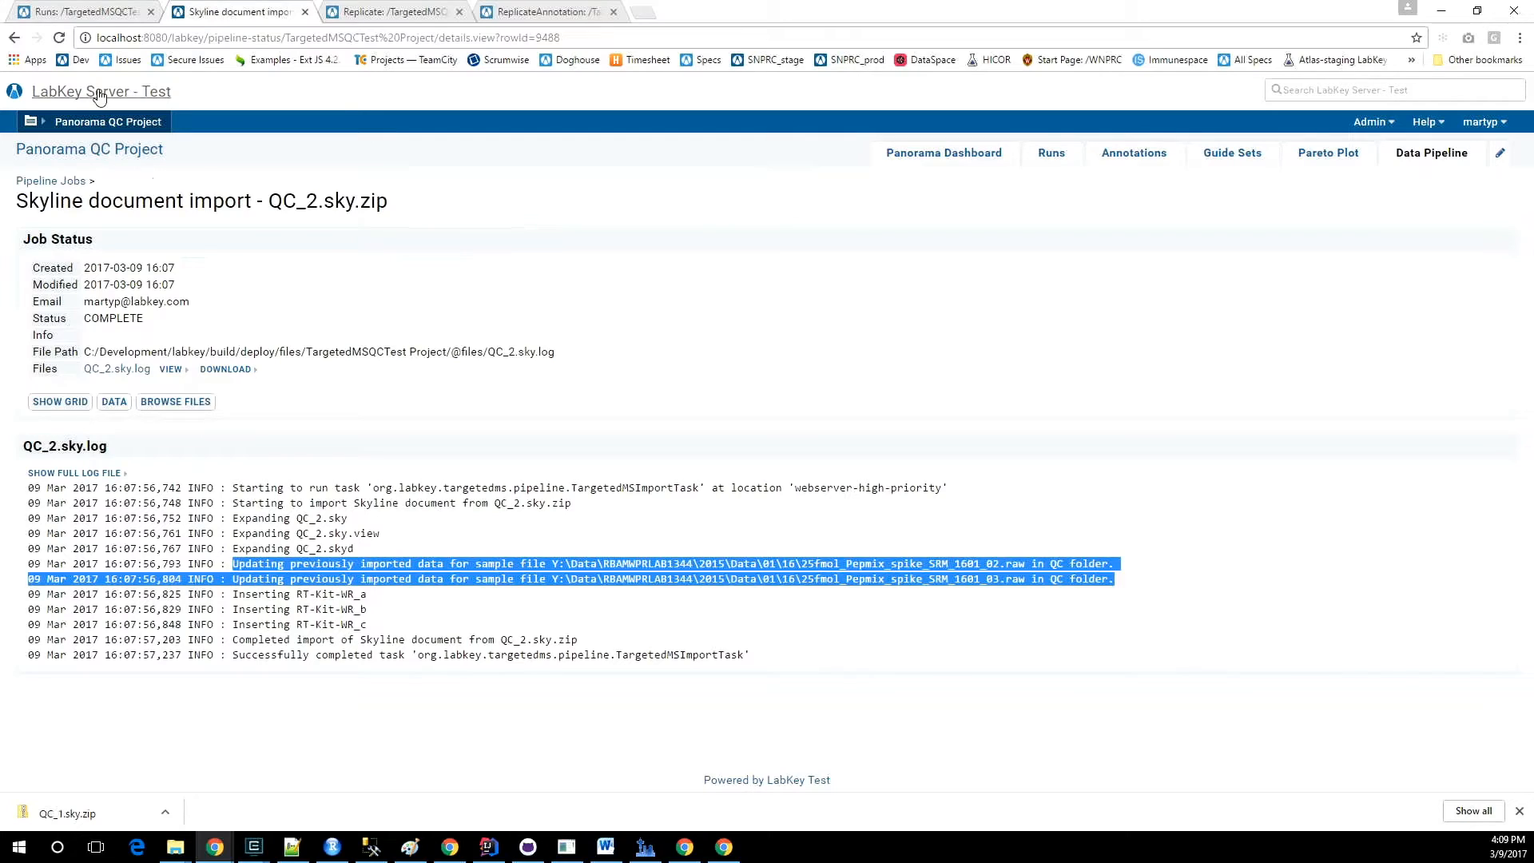
{"action": "left_click", "coordinate": [80, 12]}
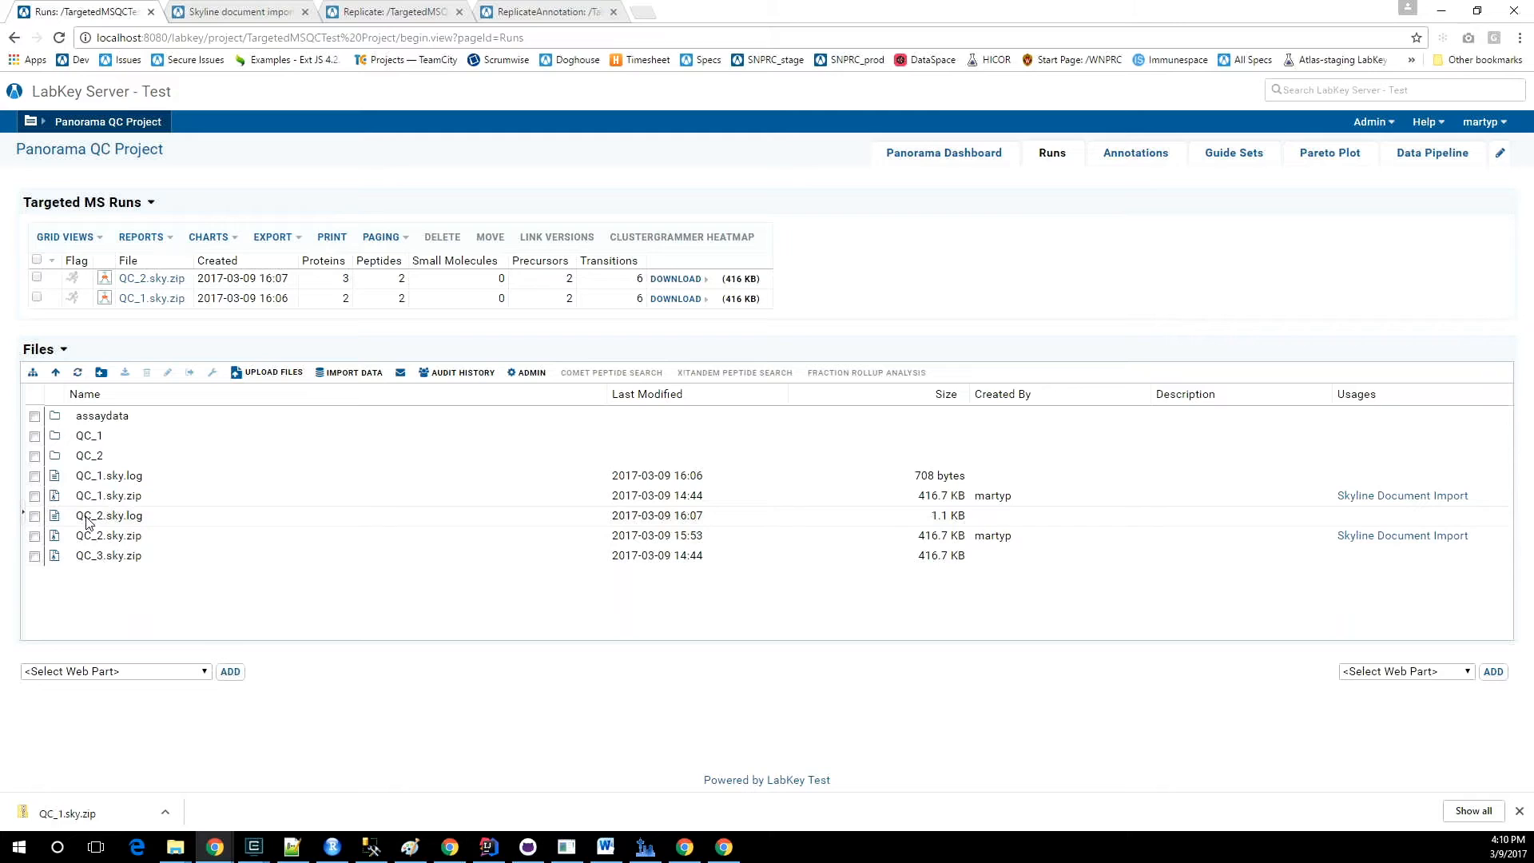
{"action": "left_click", "coordinate": [34, 558]}
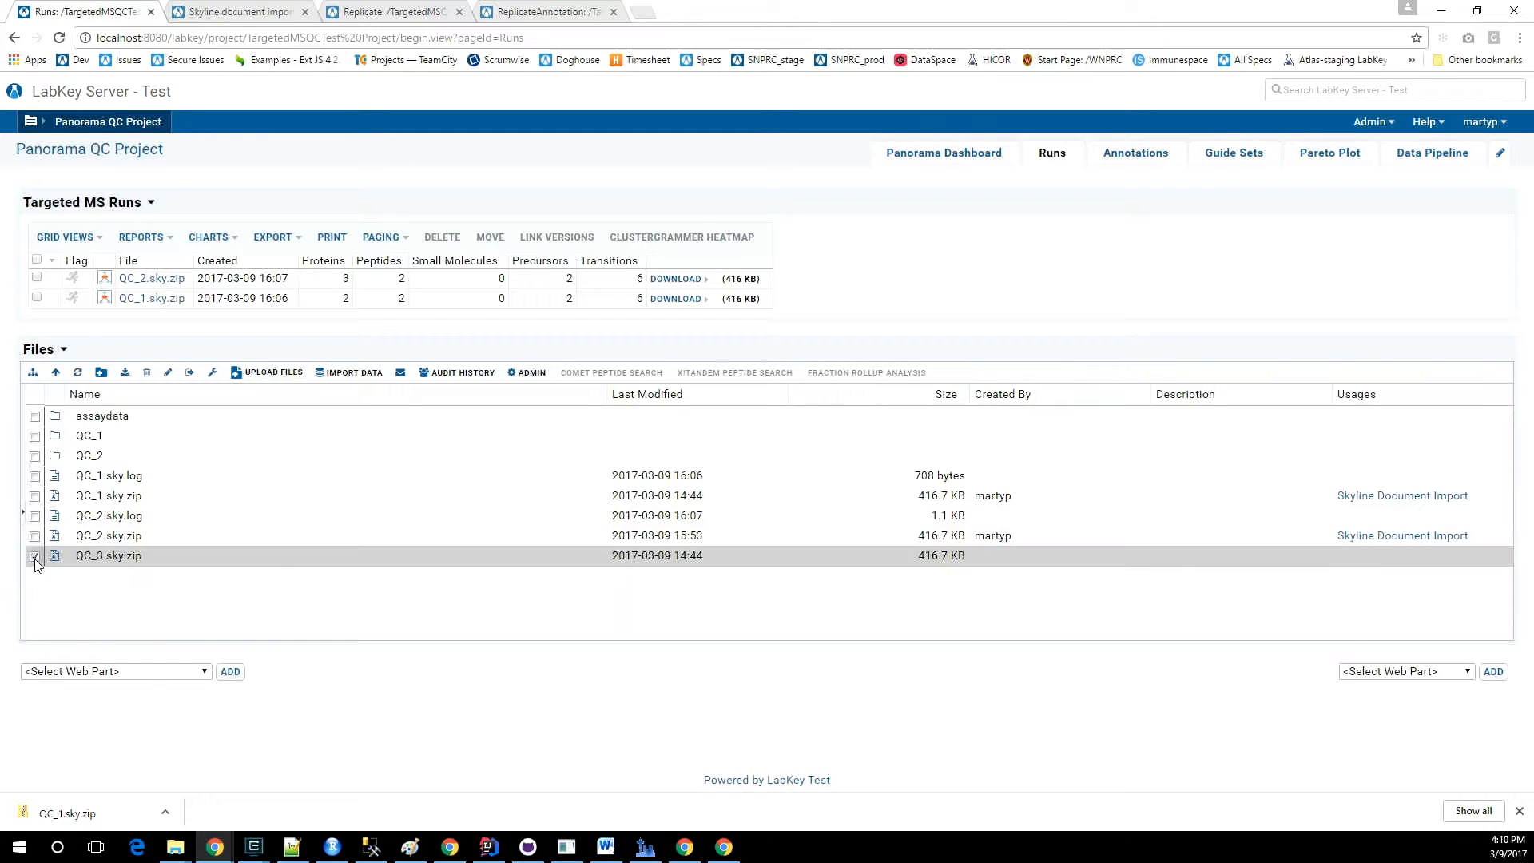
{"action": "left_click", "coordinate": [347, 380]}
{"action": "left_click", "coordinate": [952, 497]}
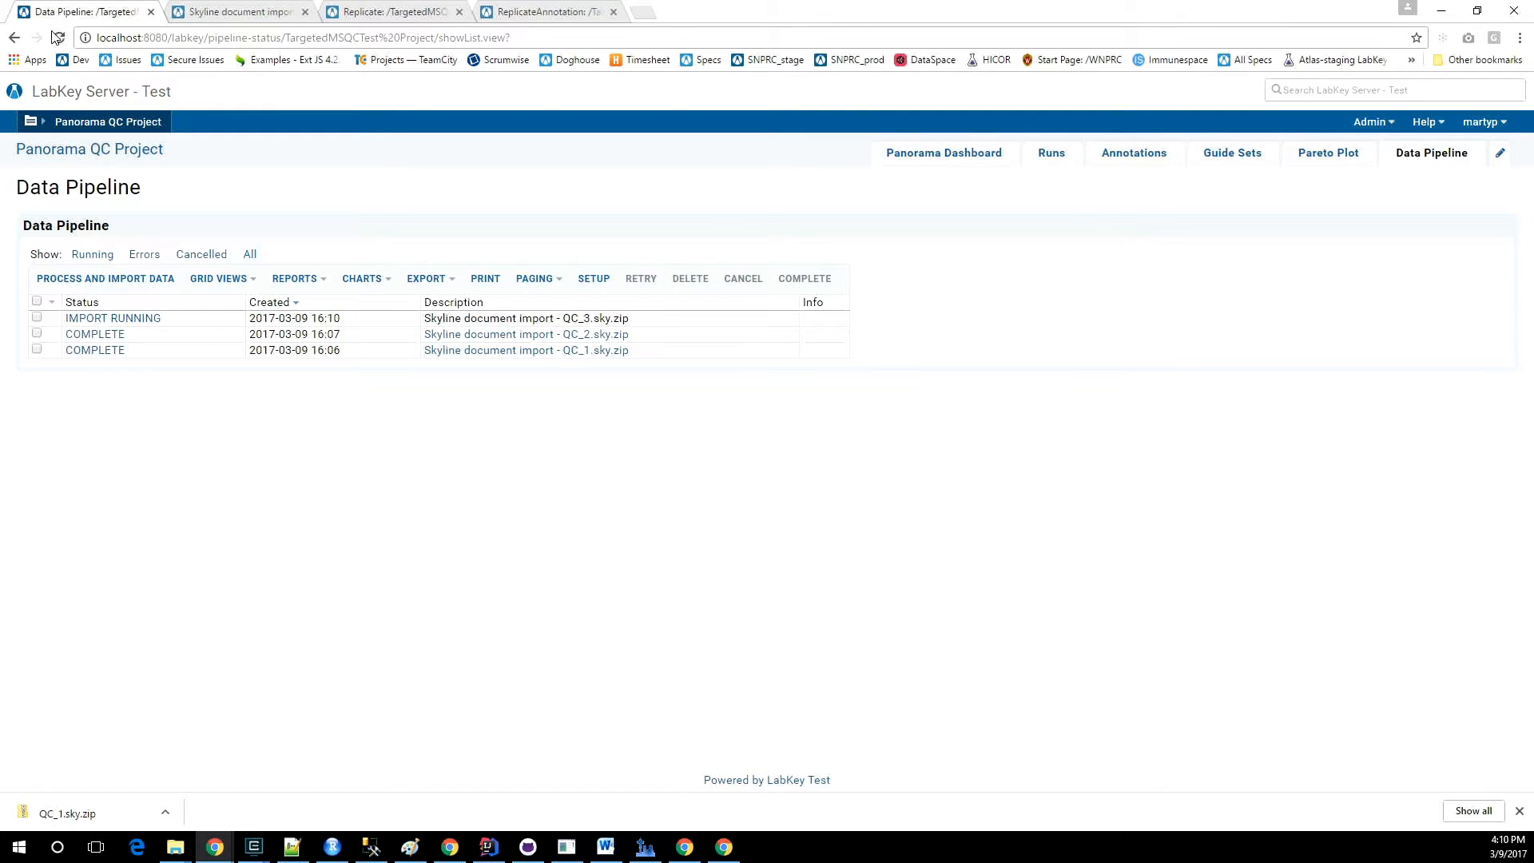
Reload the Replicate table to check the source file of each replicate after the QC_3.sky.zip import.
{"action": "key", "text": "ctrl+Tab"}
{"action": "key", "text": "ctrl+Tab"}
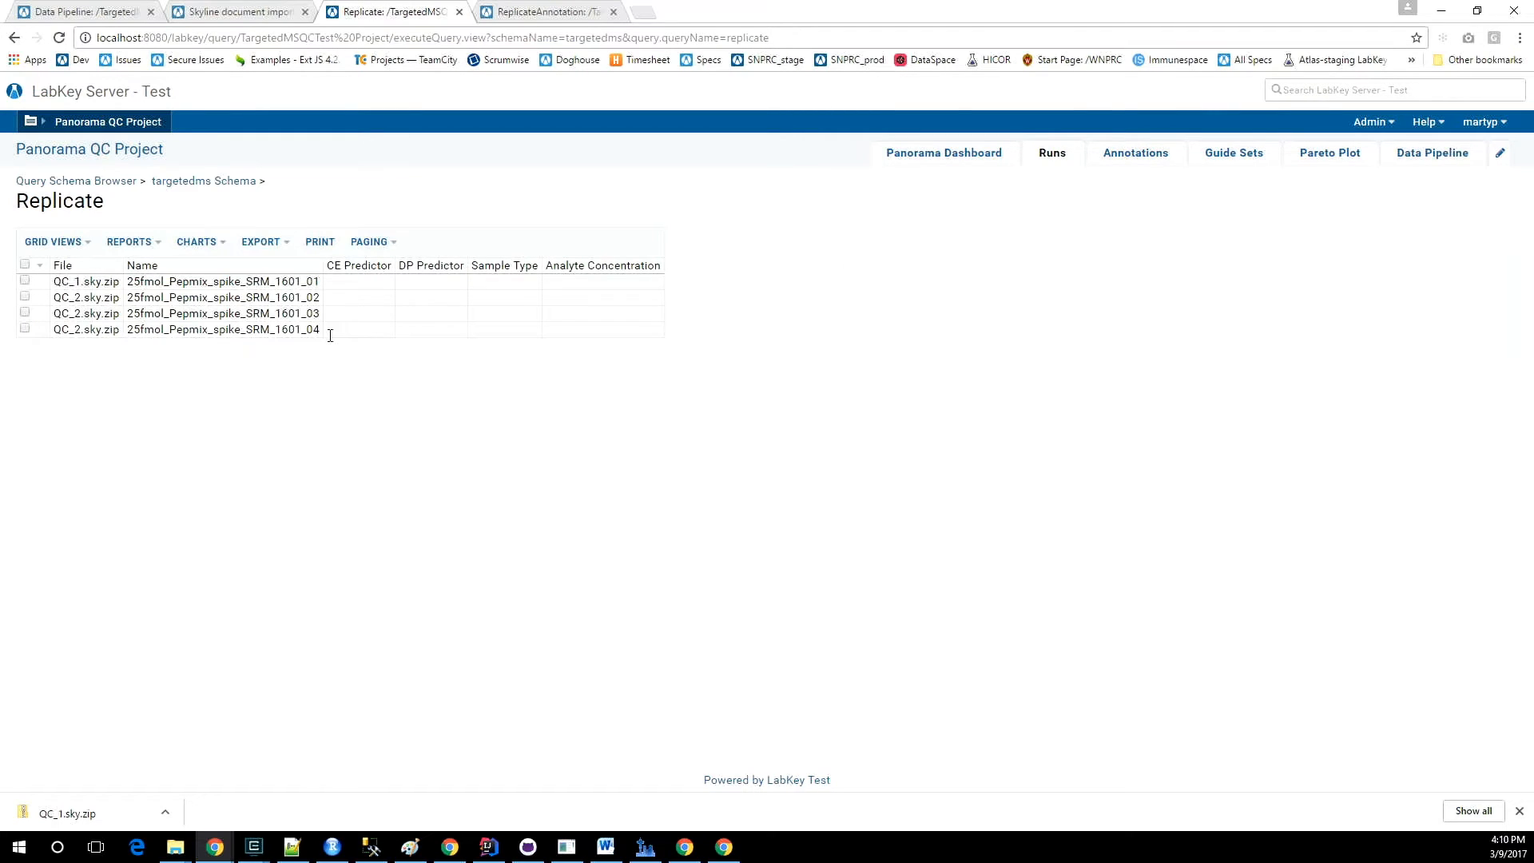
{"action": "key", "text": "F5"}
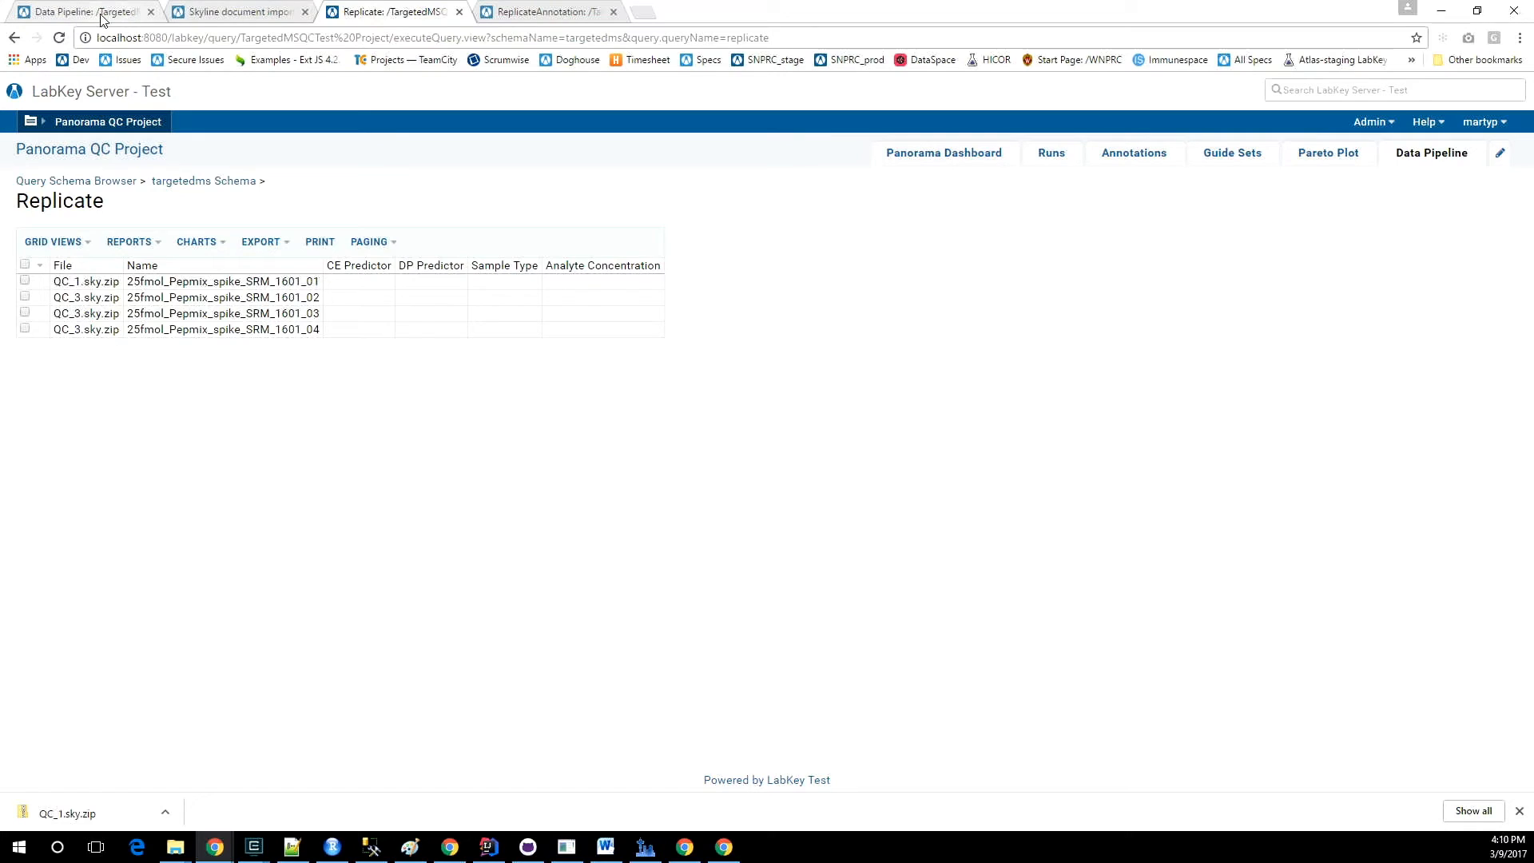
Reopen and reload the Runs page to inspect the runs and files remaining after the QC_3.sky.zip import.
{"action": "left_click", "coordinate": [96, 15]}
{"action": "left_click", "coordinate": [211, 12]}
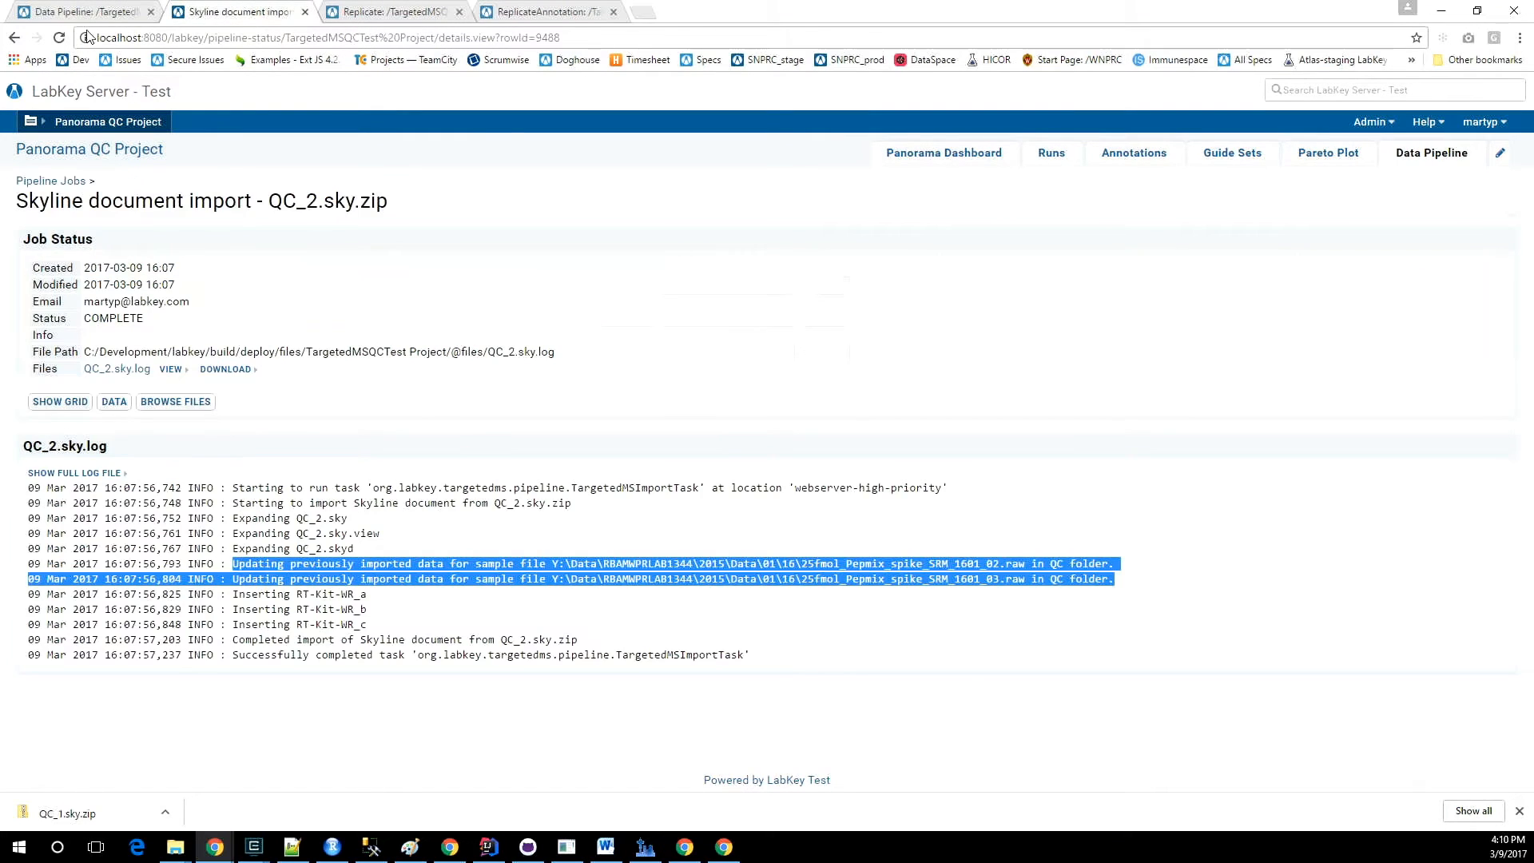
{"action": "left_click", "coordinate": [80, 12]}
{"action": "left_click", "coordinate": [1049, 156]}
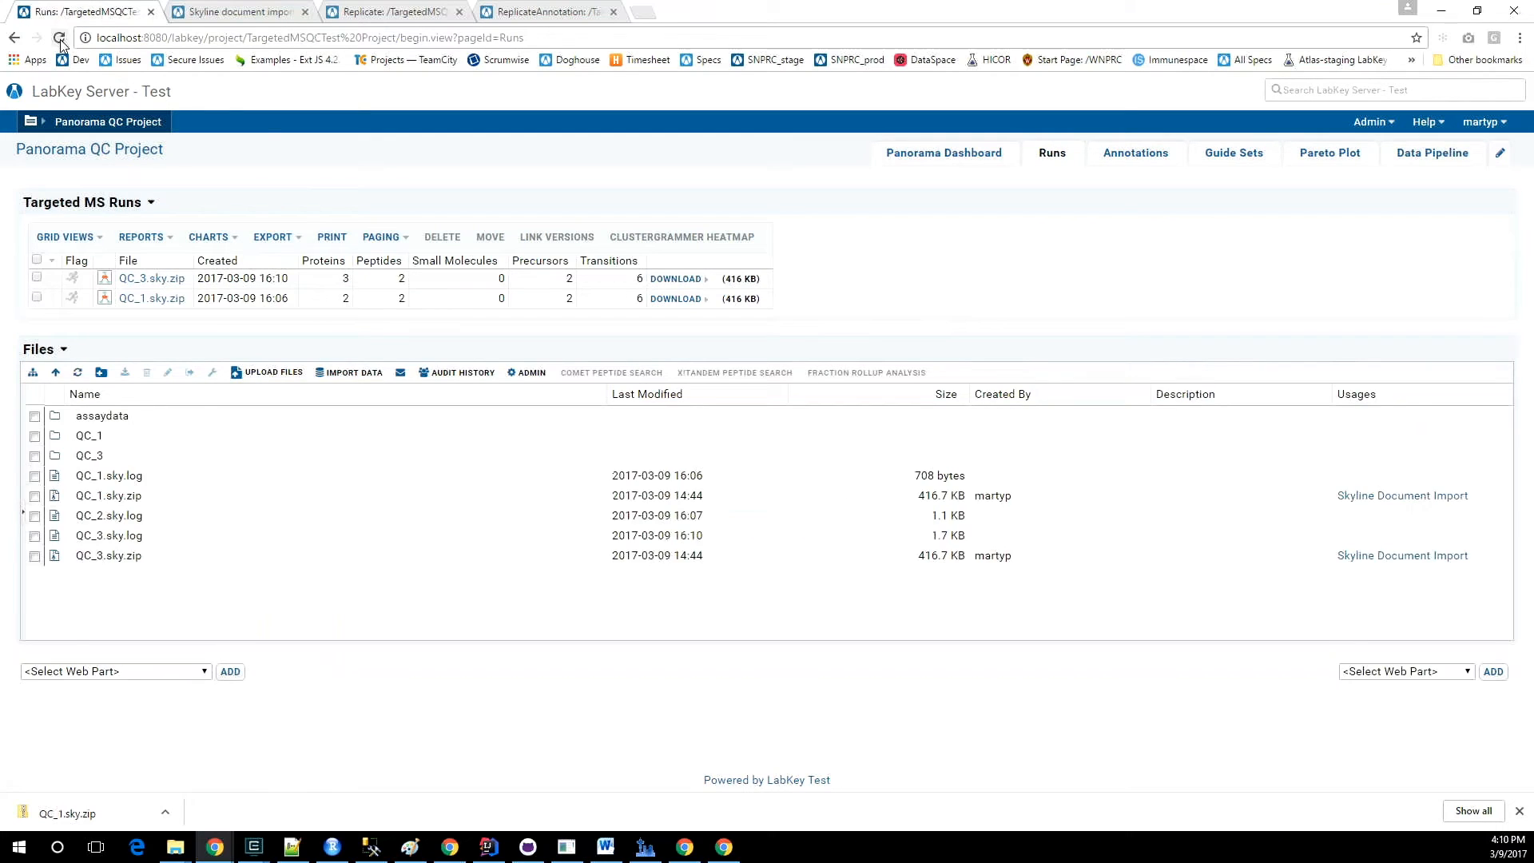
{"action": "left_click", "coordinate": [59, 39]}
Open the QC_3.sky.zip import log, highlight the sample file update and QC_2 deletion lines, and return to the Runs page.
{"action": "left_click", "coordinate": [212, 14]}
{"action": "left_click", "coordinate": [54, 182]}
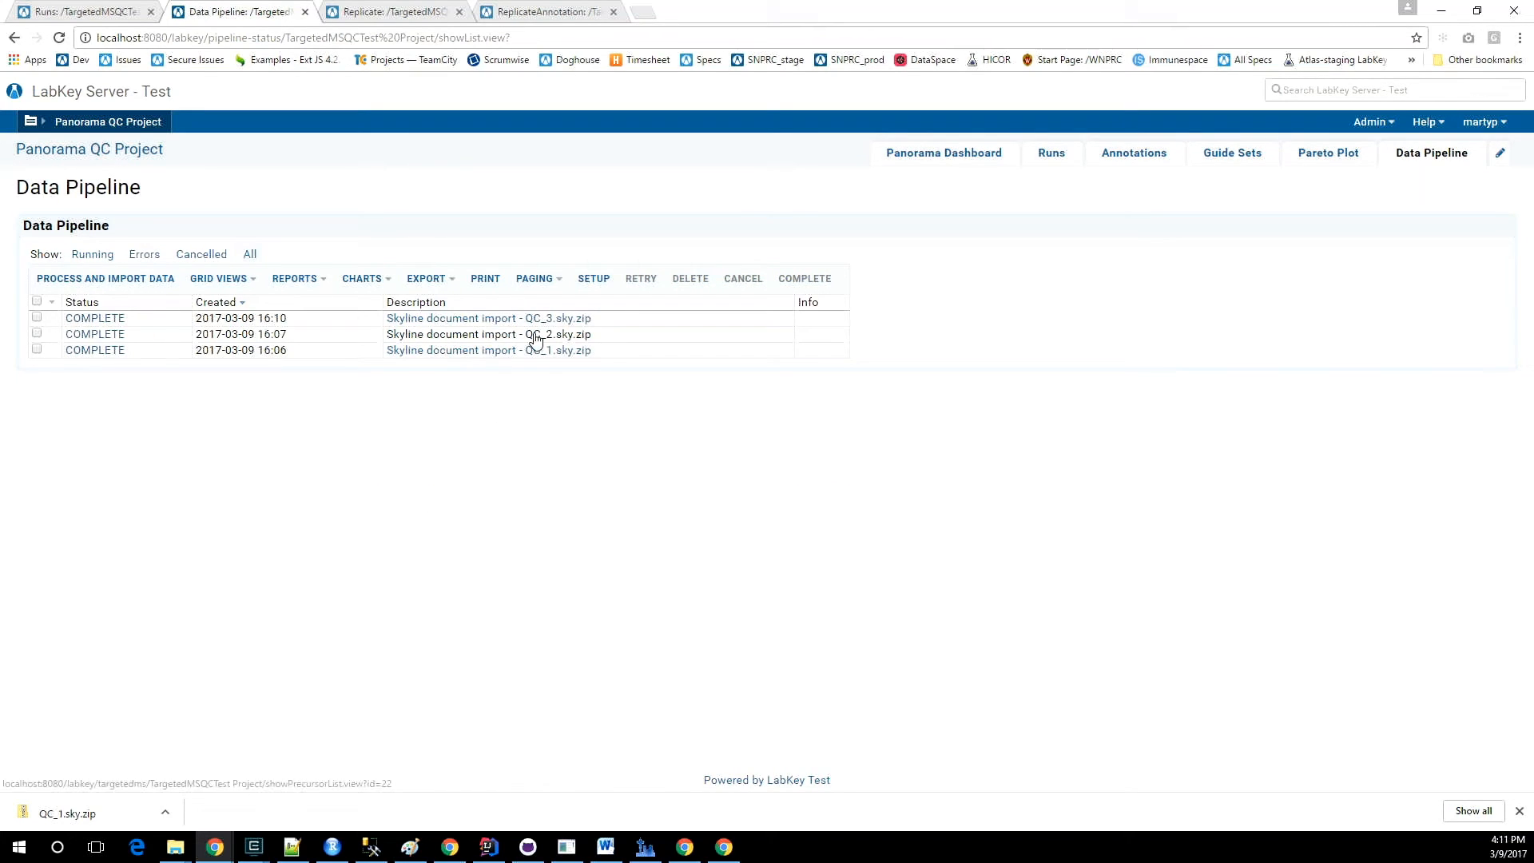
{"action": "left_click", "coordinate": [99, 318]}
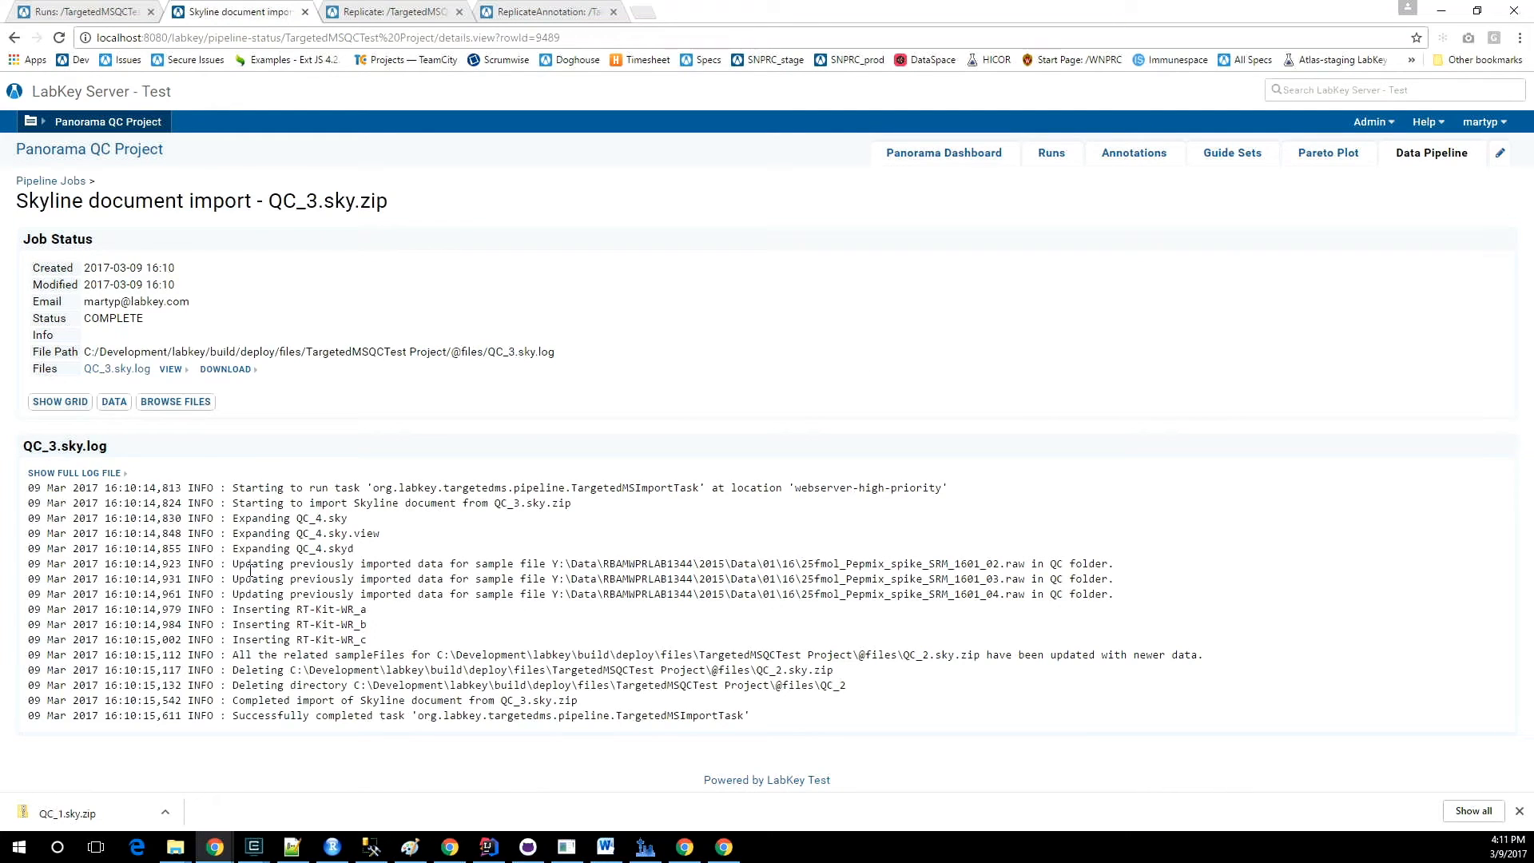
{"action": "left_click_drag", "start_coordinate": [234, 565], "coordinate": [1116, 595]}
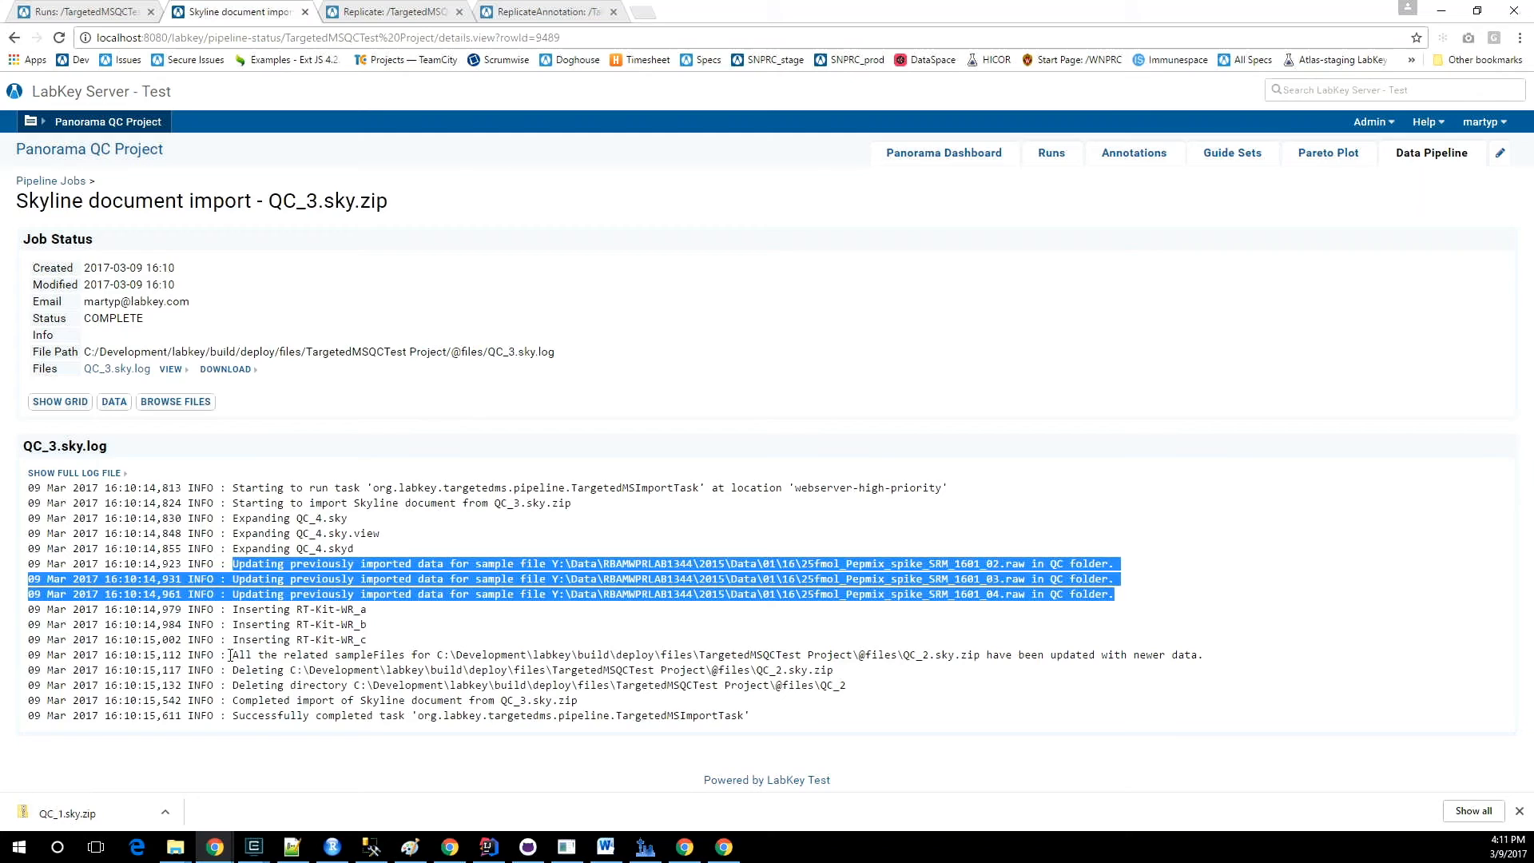
{"action": "left_click_drag", "start_coordinate": [234, 656], "coordinate": [848, 685]}
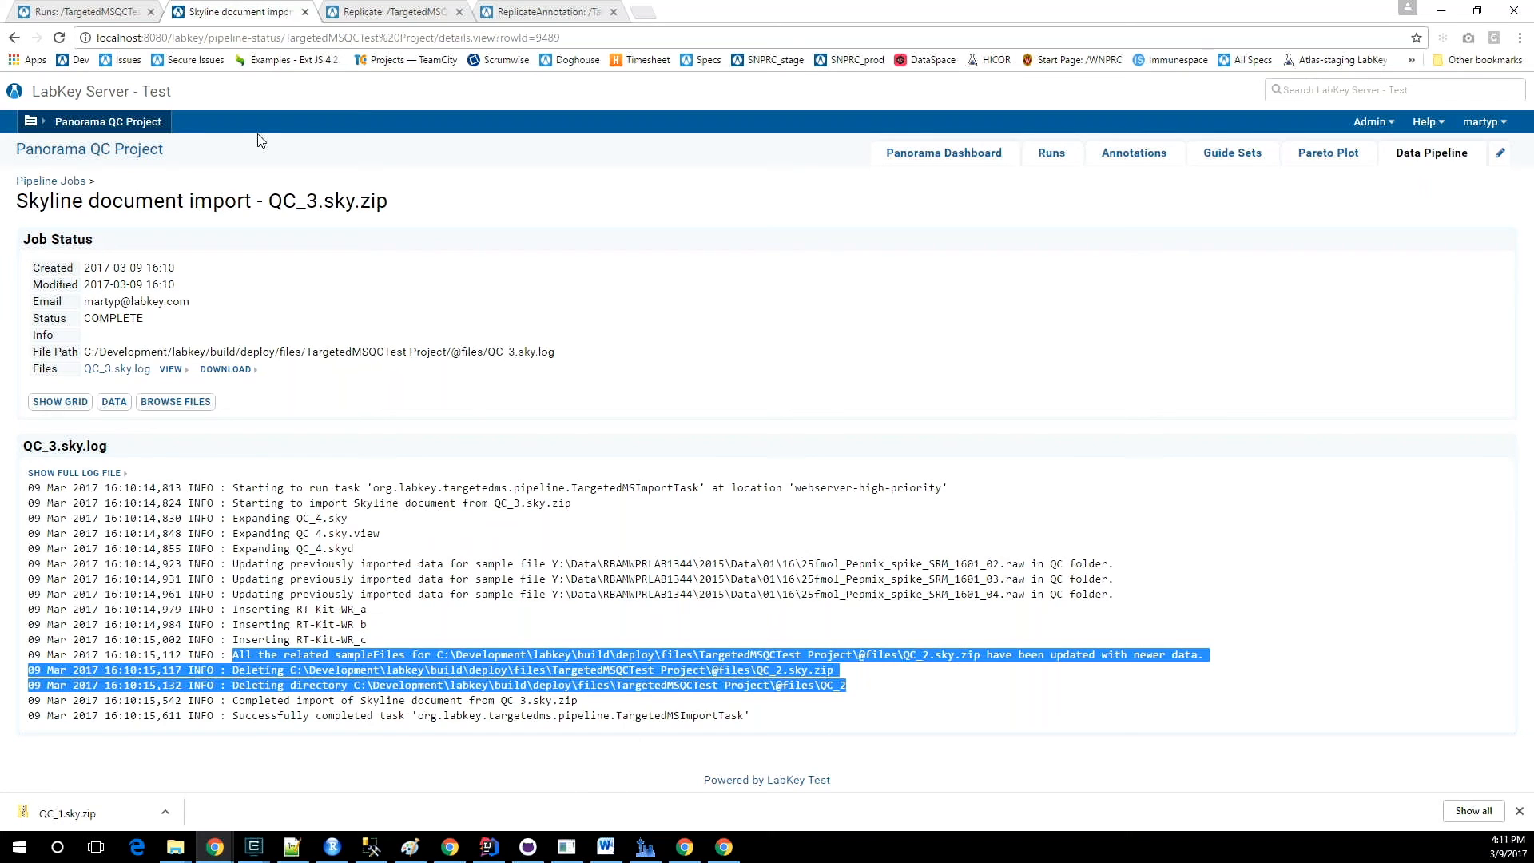
{"action": "left_click", "coordinate": [116, 10]}
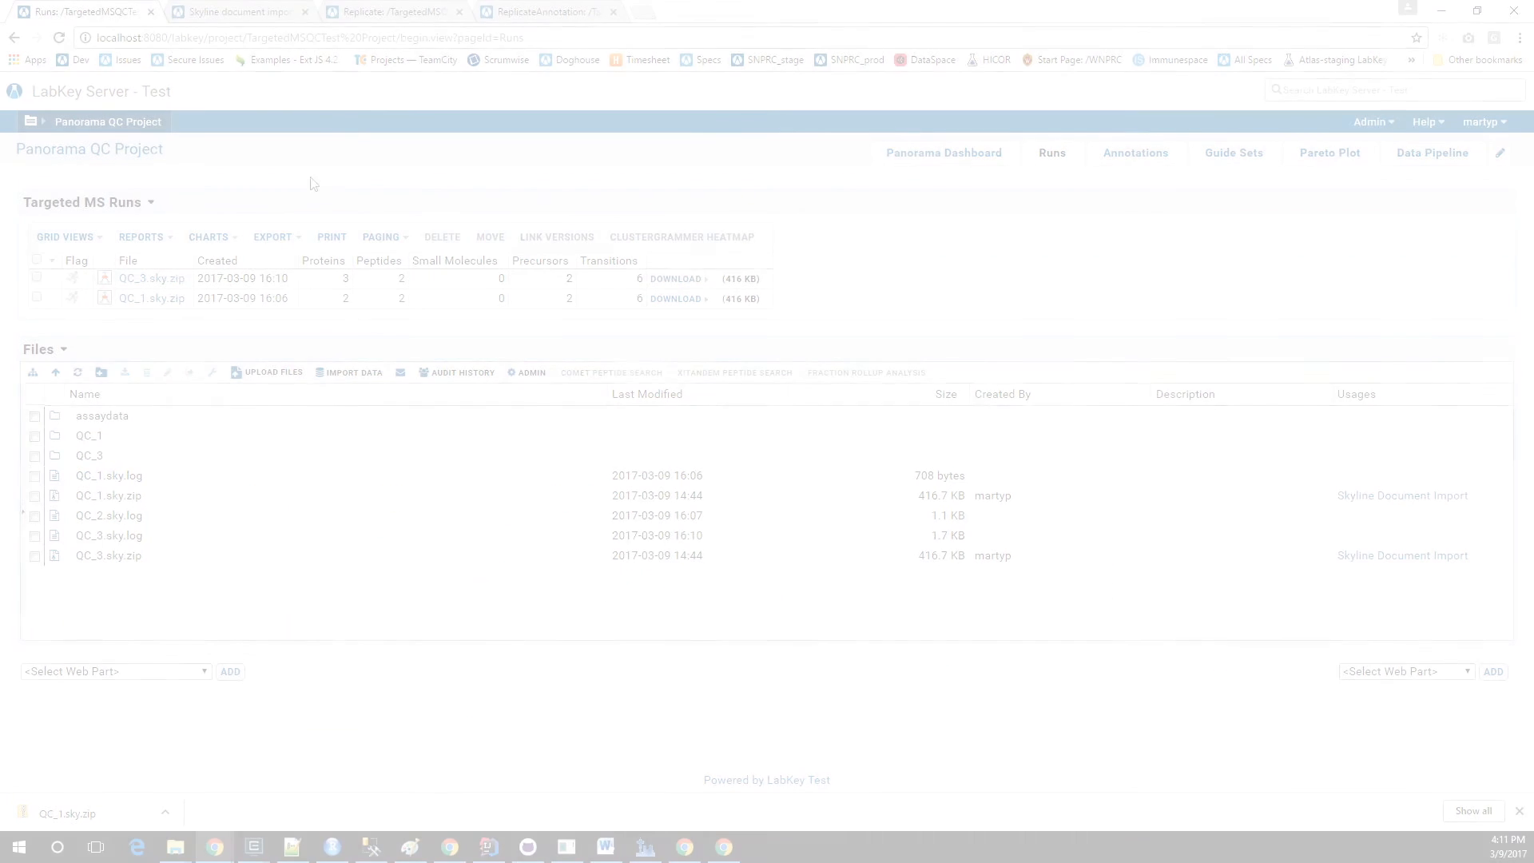